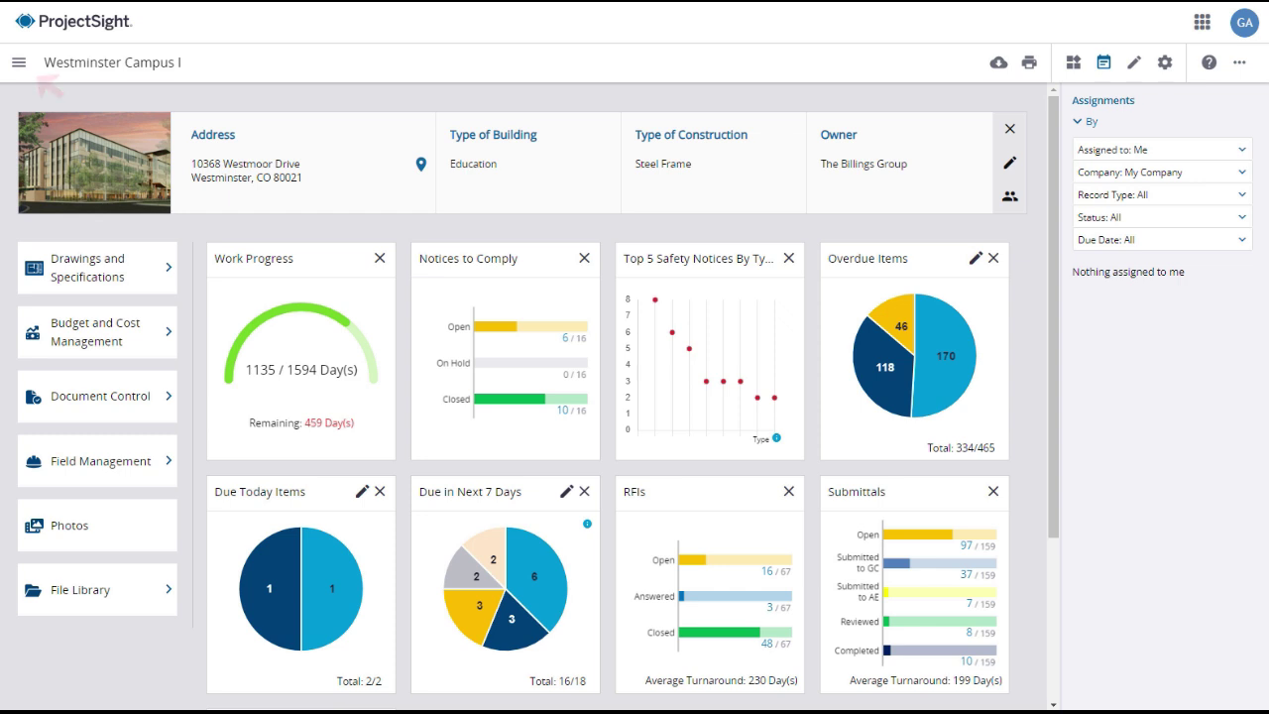
Step: Open Westminster Campus I's Record Settings and go to Checklists under Field Management
{"action": "left_click", "coordinate": [19, 65]}
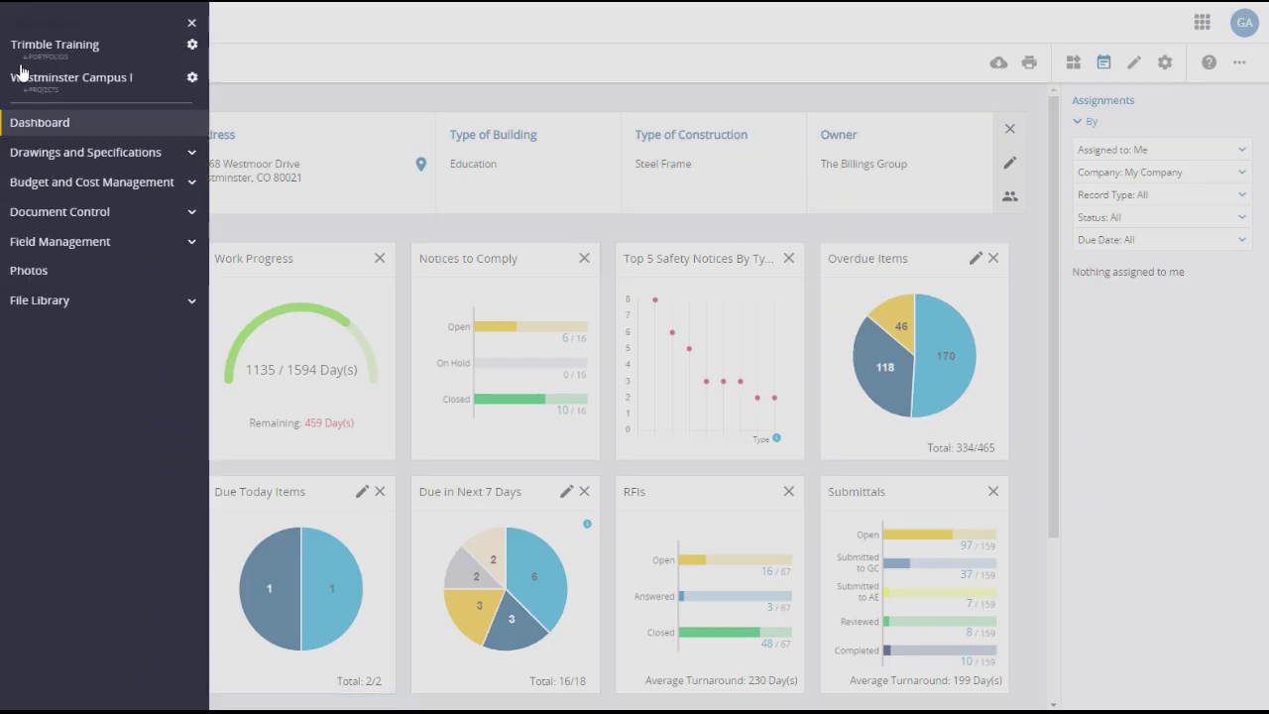
{"action": "left_click", "coordinate": [193, 80]}
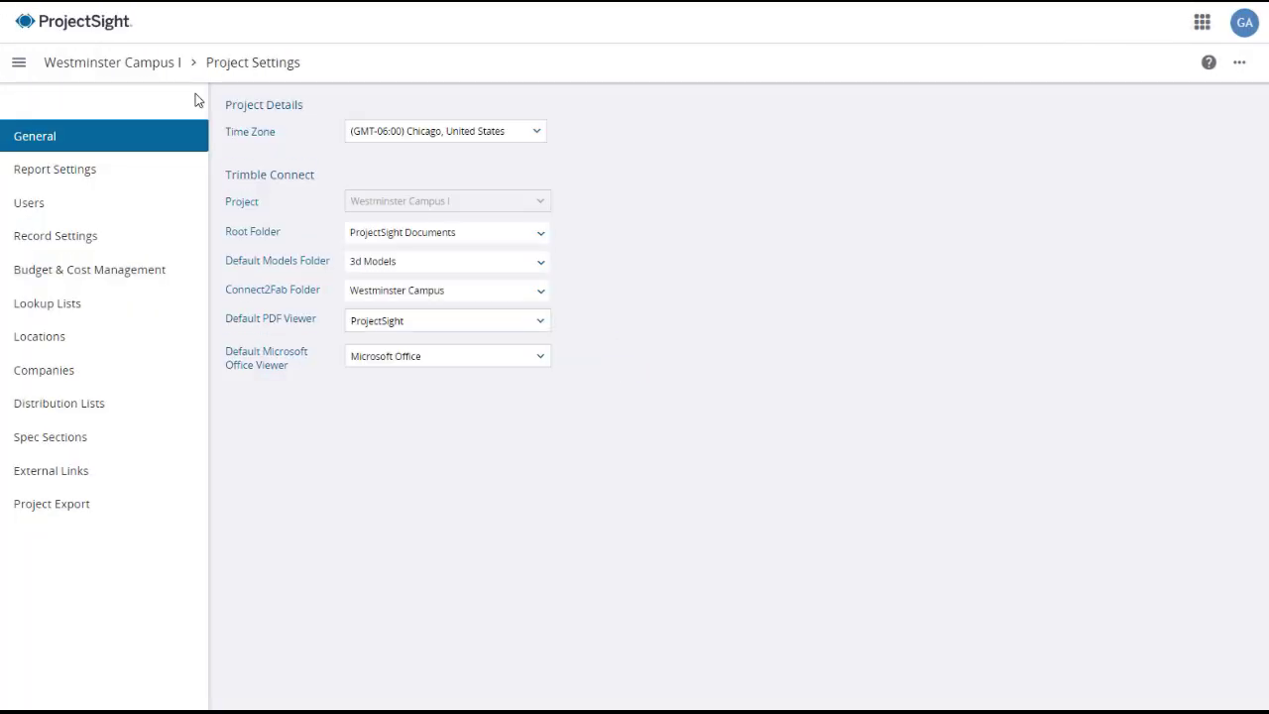
{"action": "left_click", "coordinate": [125, 245]}
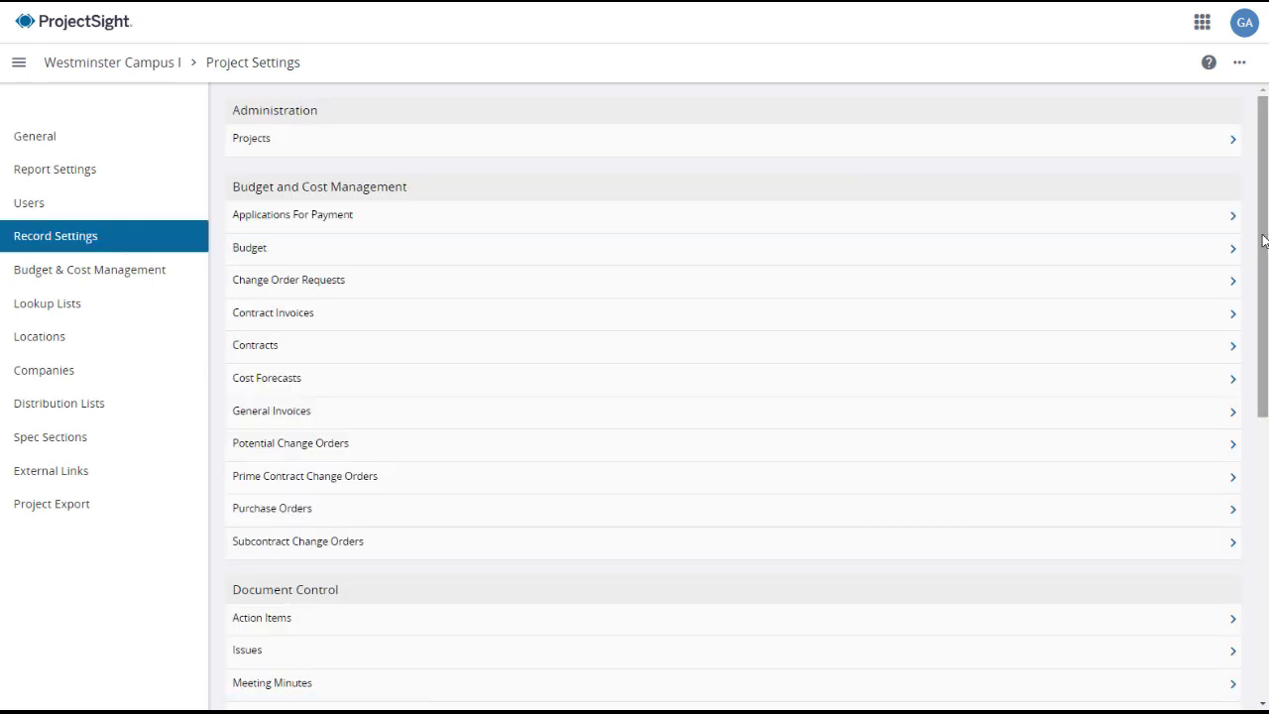
{"action": "left_click_drag", "start_coordinate": [1263, 243], "coordinate": [1249, 544]}
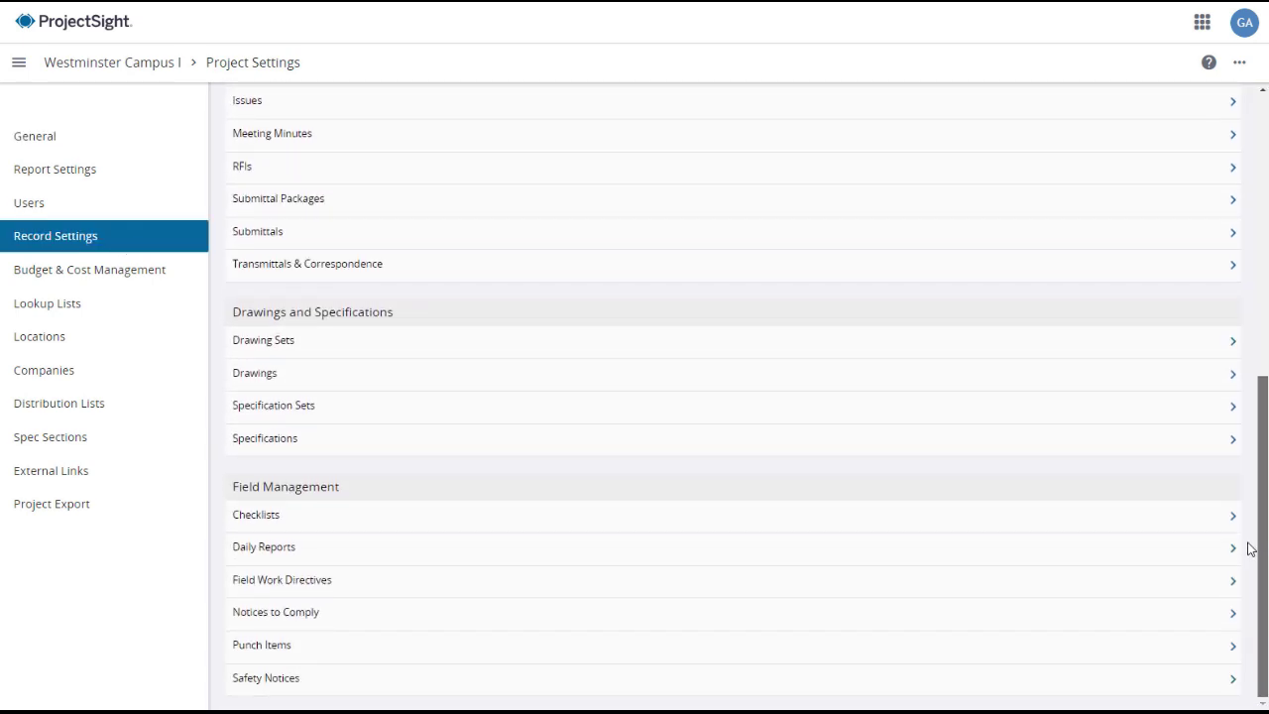
{"action": "left_click", "coordinate": [352, 525]}
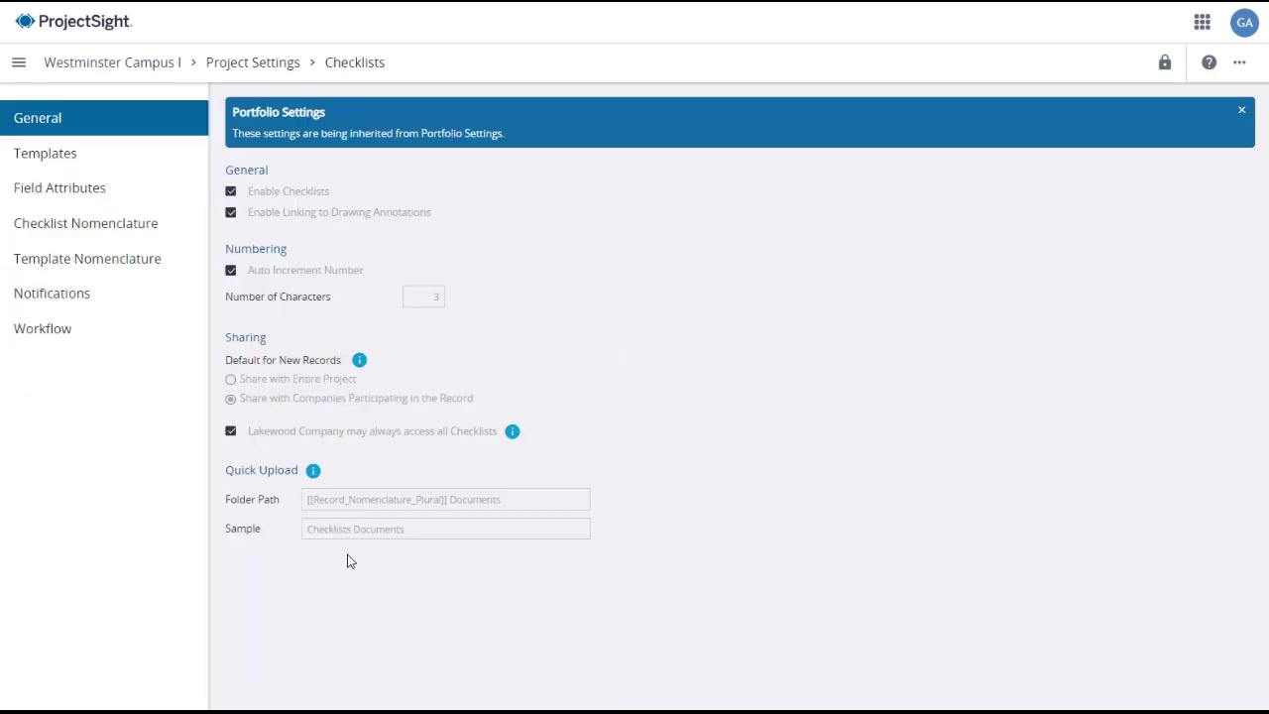
Step: Show the 28 checklist templates and review their sort, group and saved view options
{"action": "left_click", "coordinate": [104, 159]}
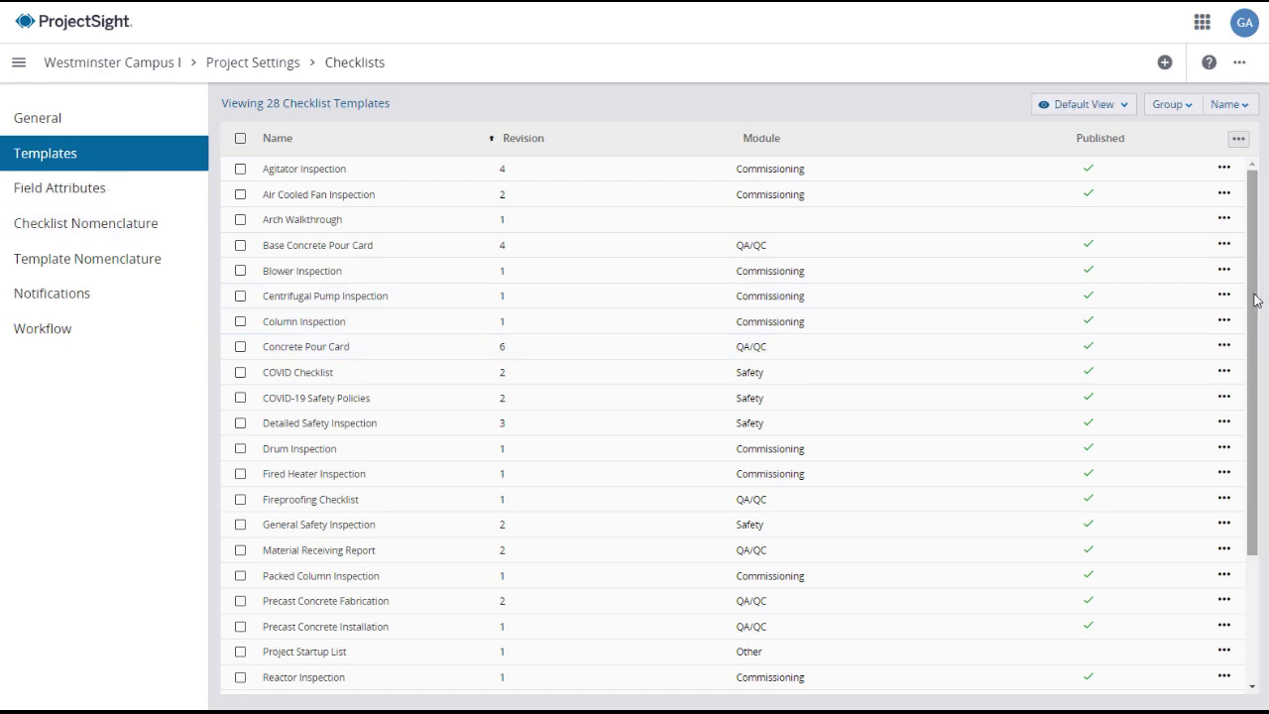
{"action": "mouse_move", "coordinate": [1260, 297]}
{"action": "left_mouse_down"}
{"action": "mouse_move", "coordinate": [1255, 451]}
{"action": "mouse_move", "coordinate": [1260, 288]}
{"action": "left_mouse_up"}
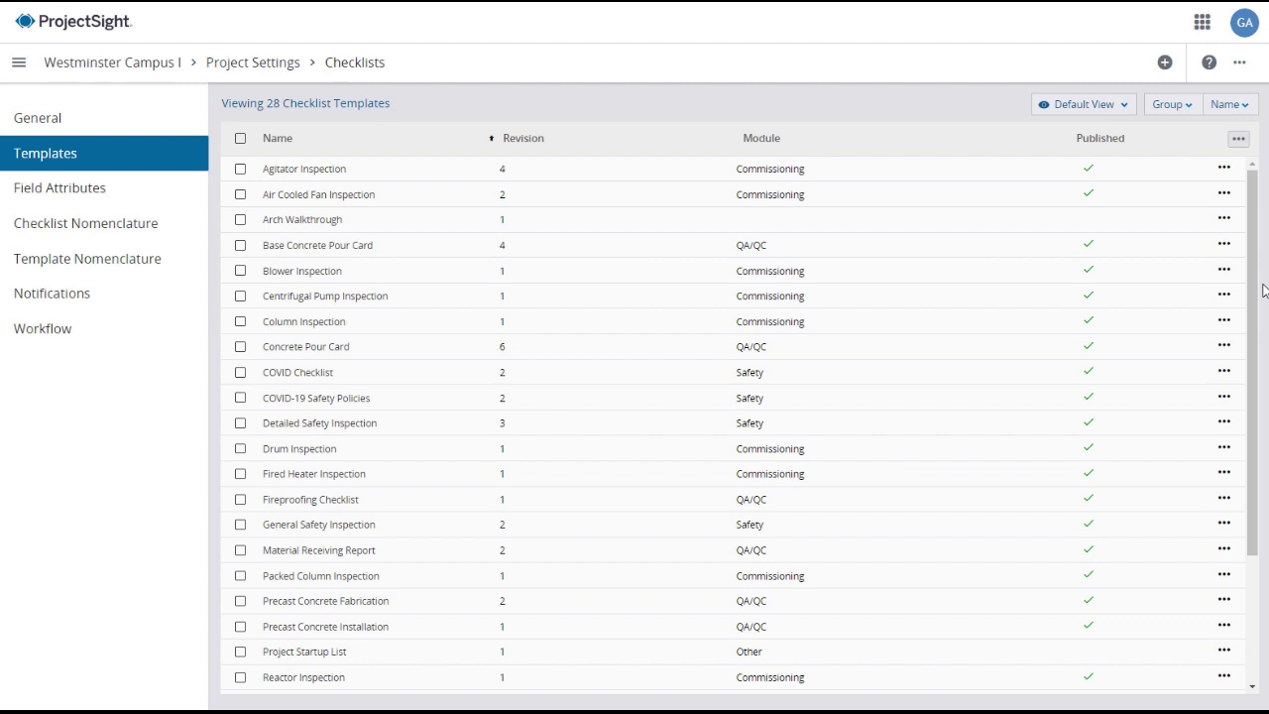
{"action": "left_click", "coordinate": [1244, 107]}
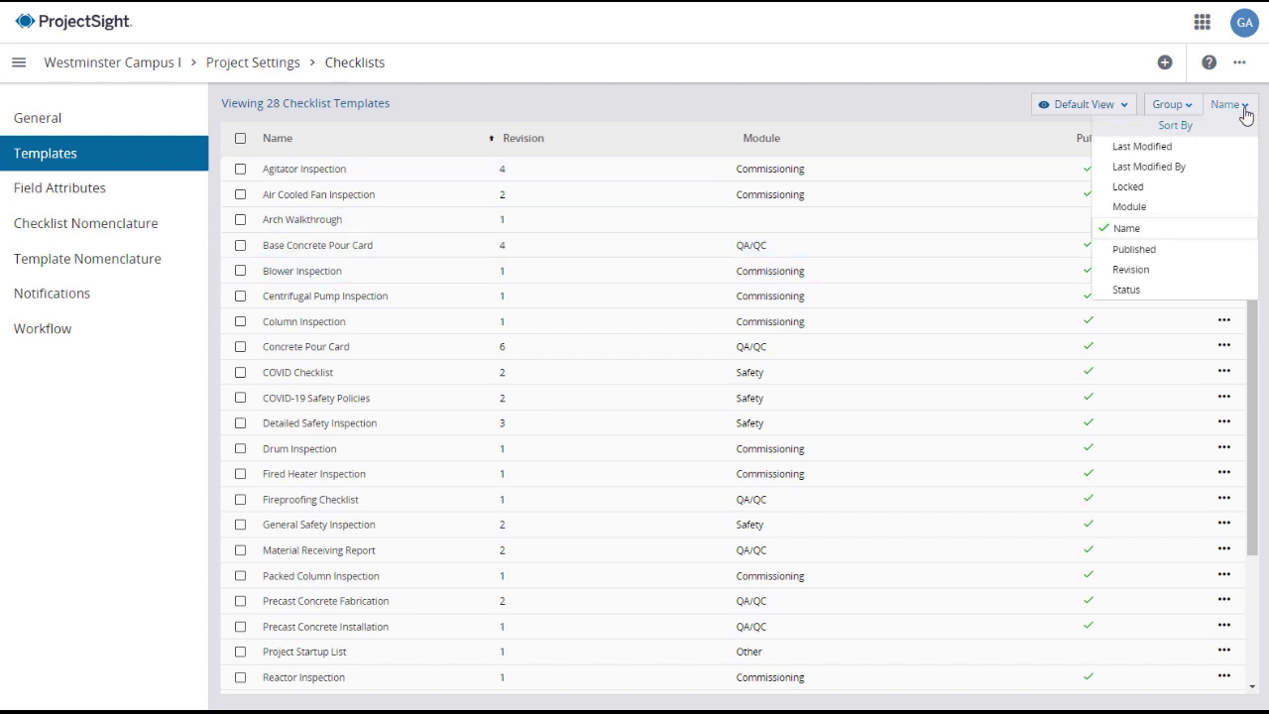
{"action": "left_click", "coordinate": [1190, 109]}
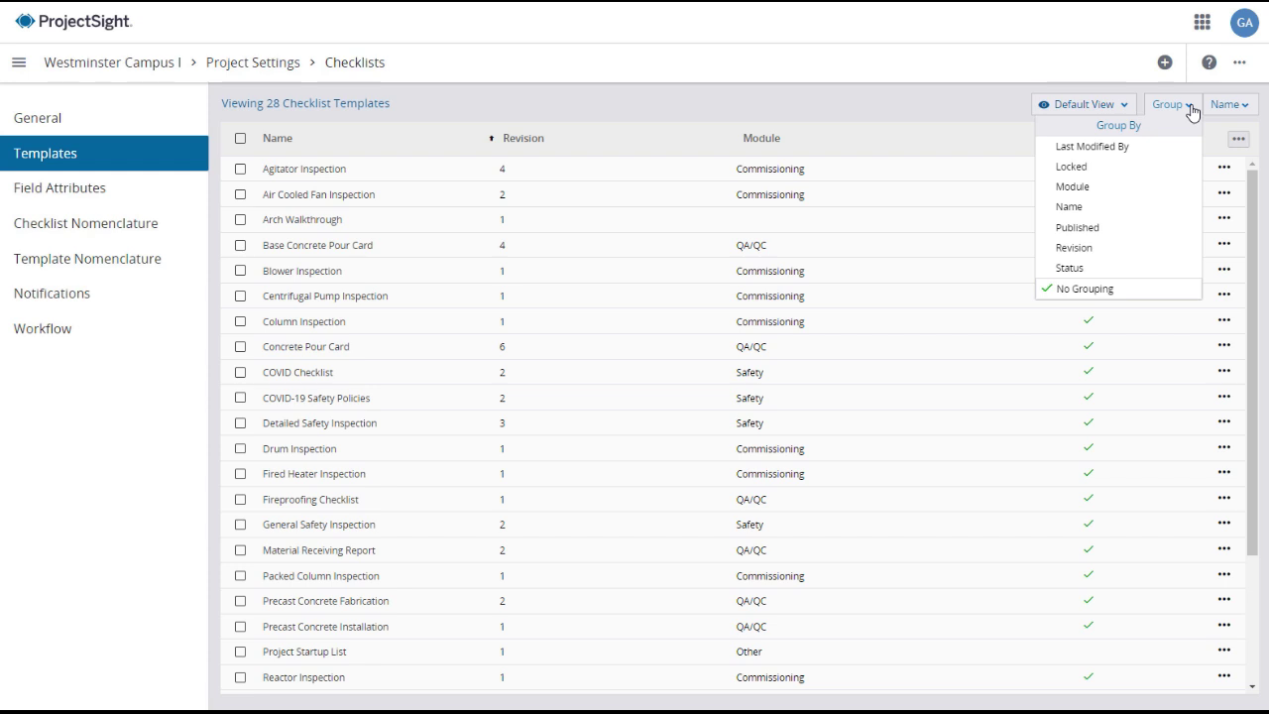
{"action": "left_click", "coordinate": [1091, 109]}
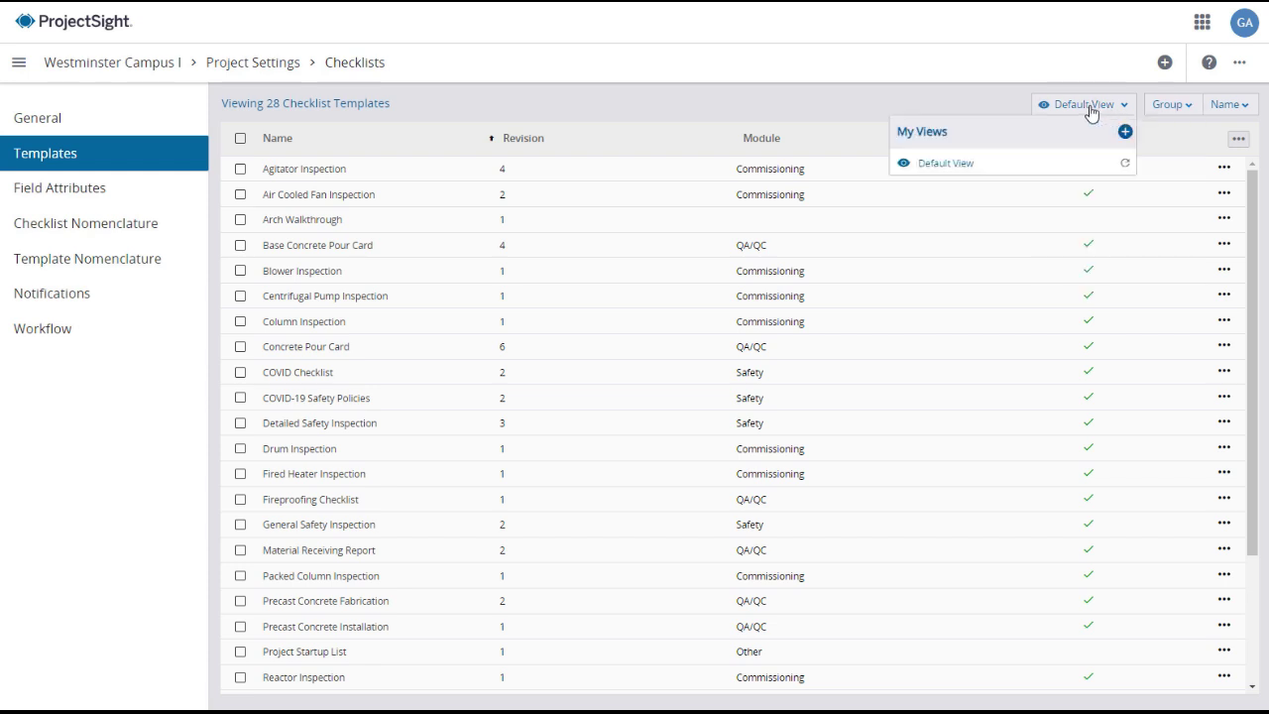
{"action": "left_click", "coordinate": [969, 103]}
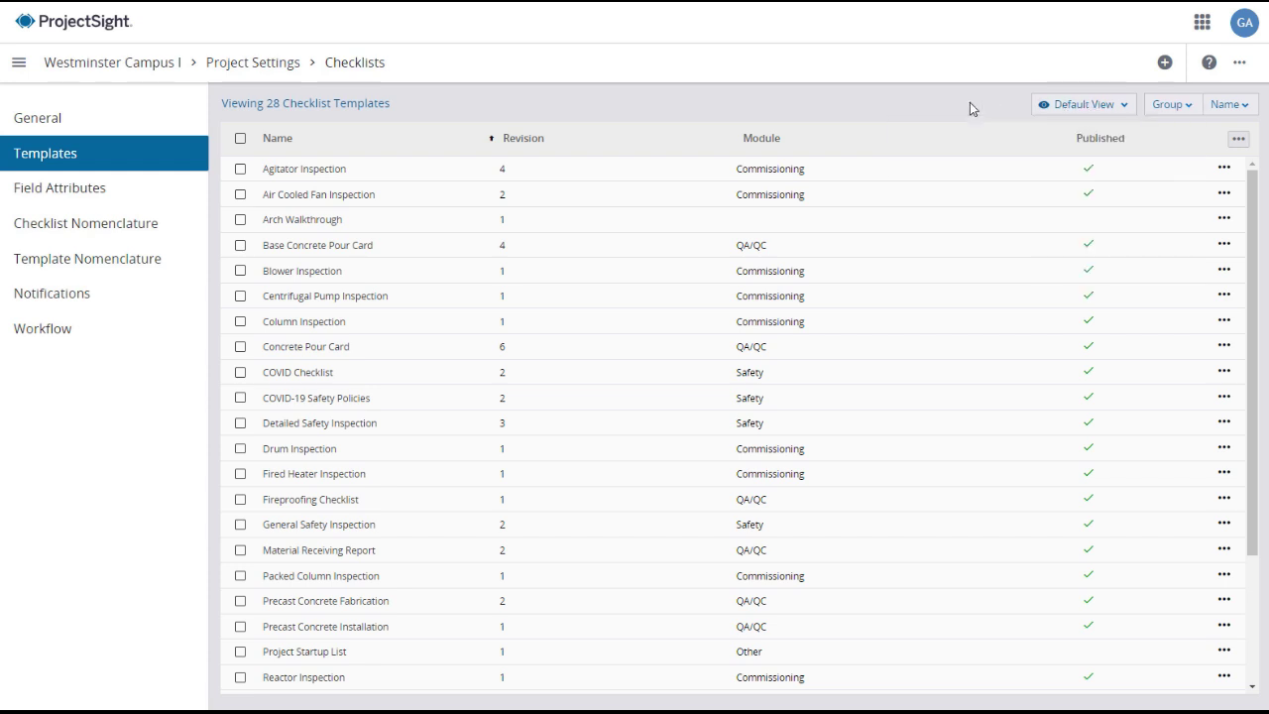
Step: Review the template list's column options and close them without changes
{"action": "left_click", "coordinate": [1239, 141]}
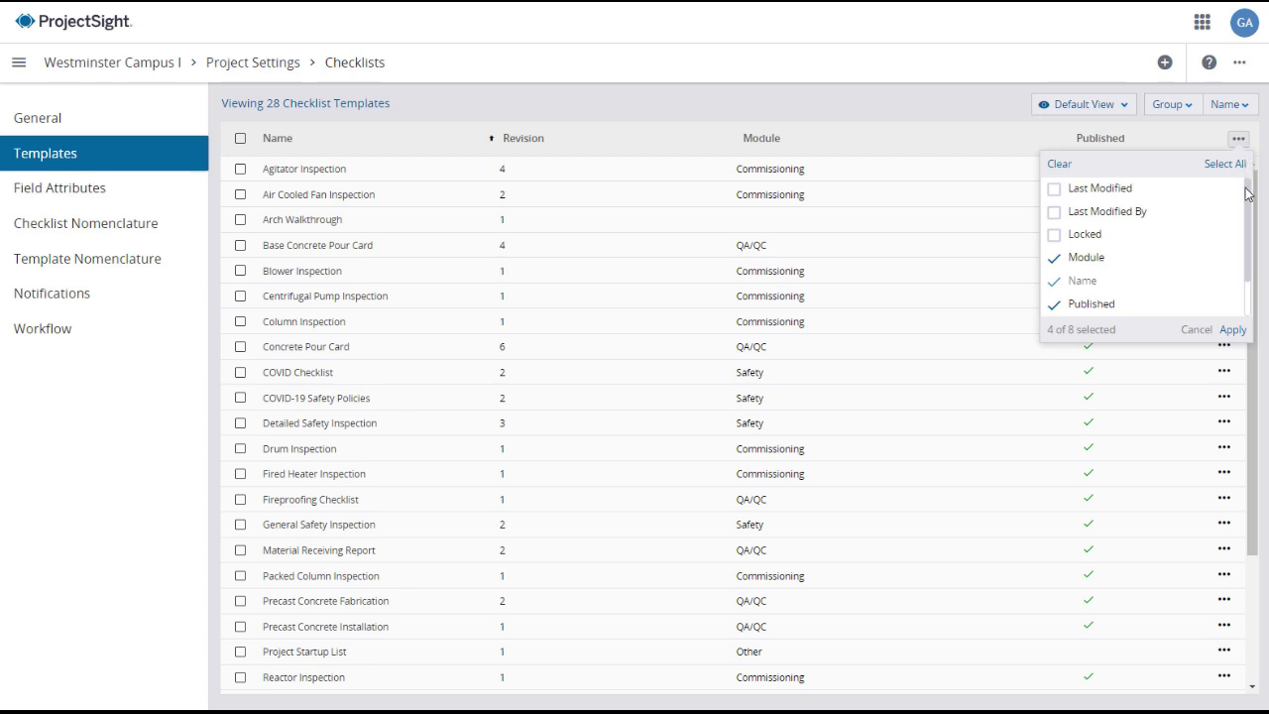
{"action": "scroll", "coordinate": [1248, 197], "scroll_direction": "down", "scroll_amount": 1}
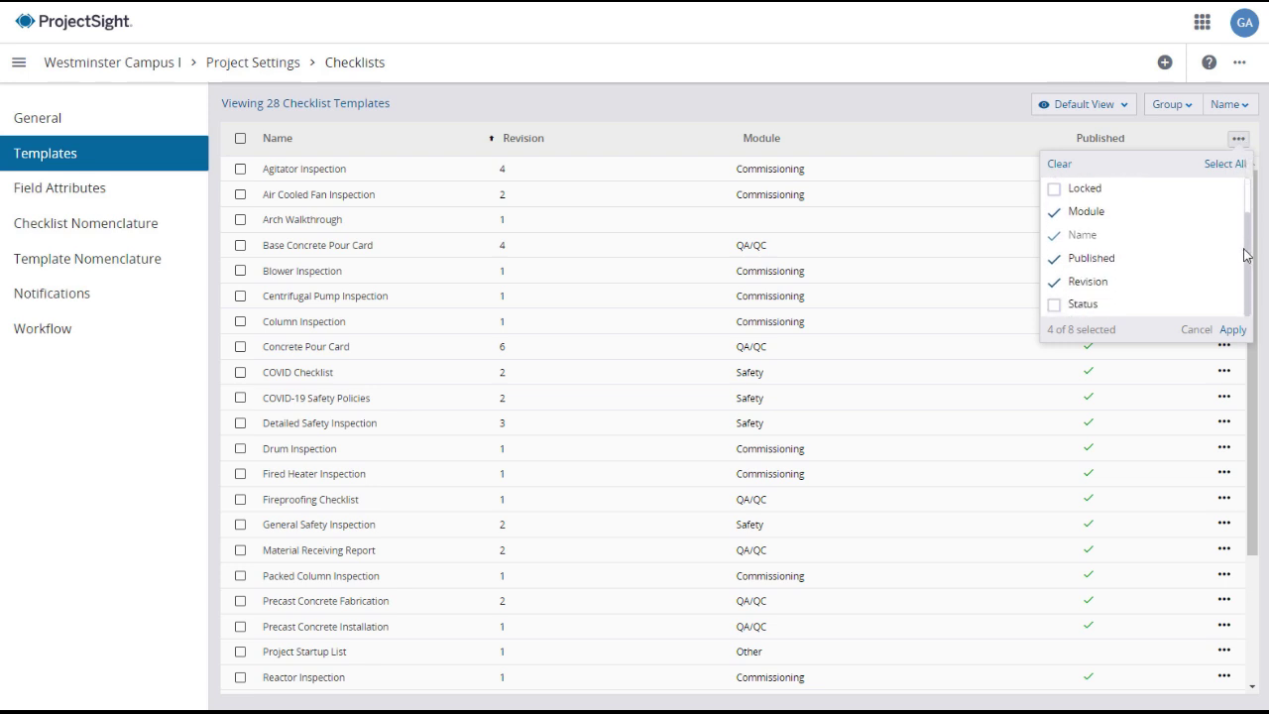
{"action": "scroll", "coordinate": [1250, 191], "scroll_direction": "up", "scroll_amount": 1}
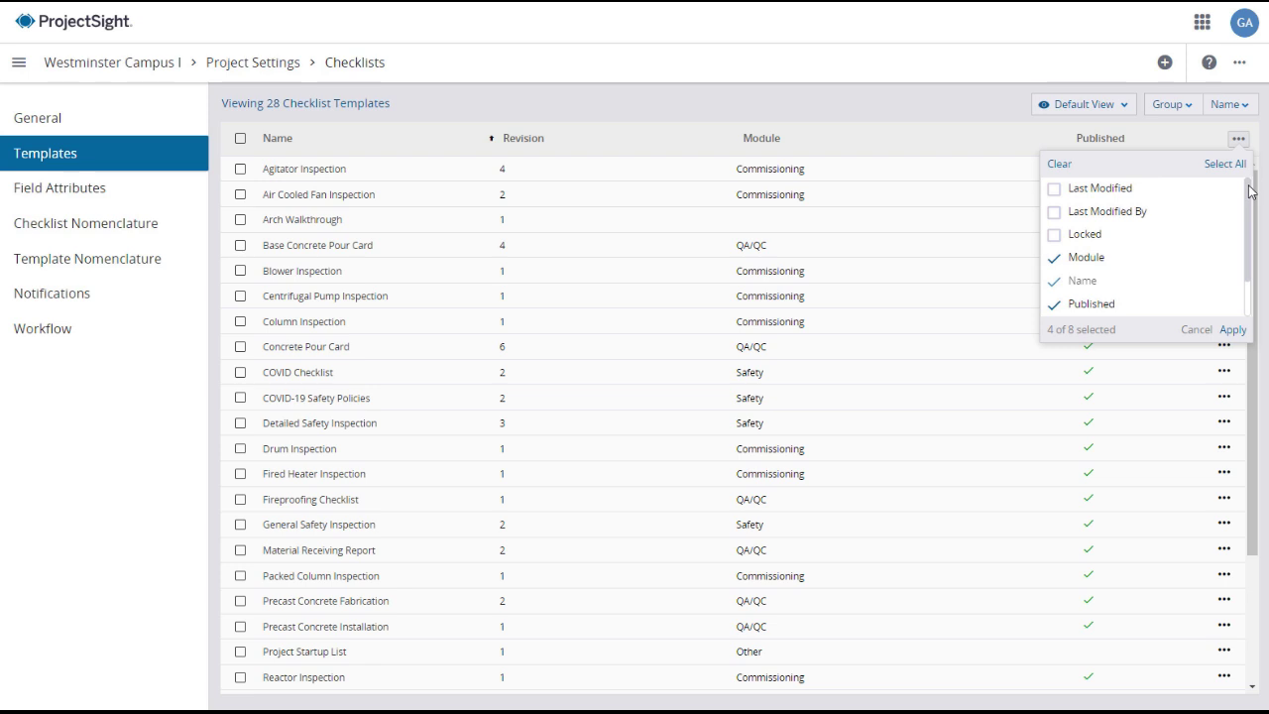
{"action": "left_click", "coordinate": [1200, 331]}
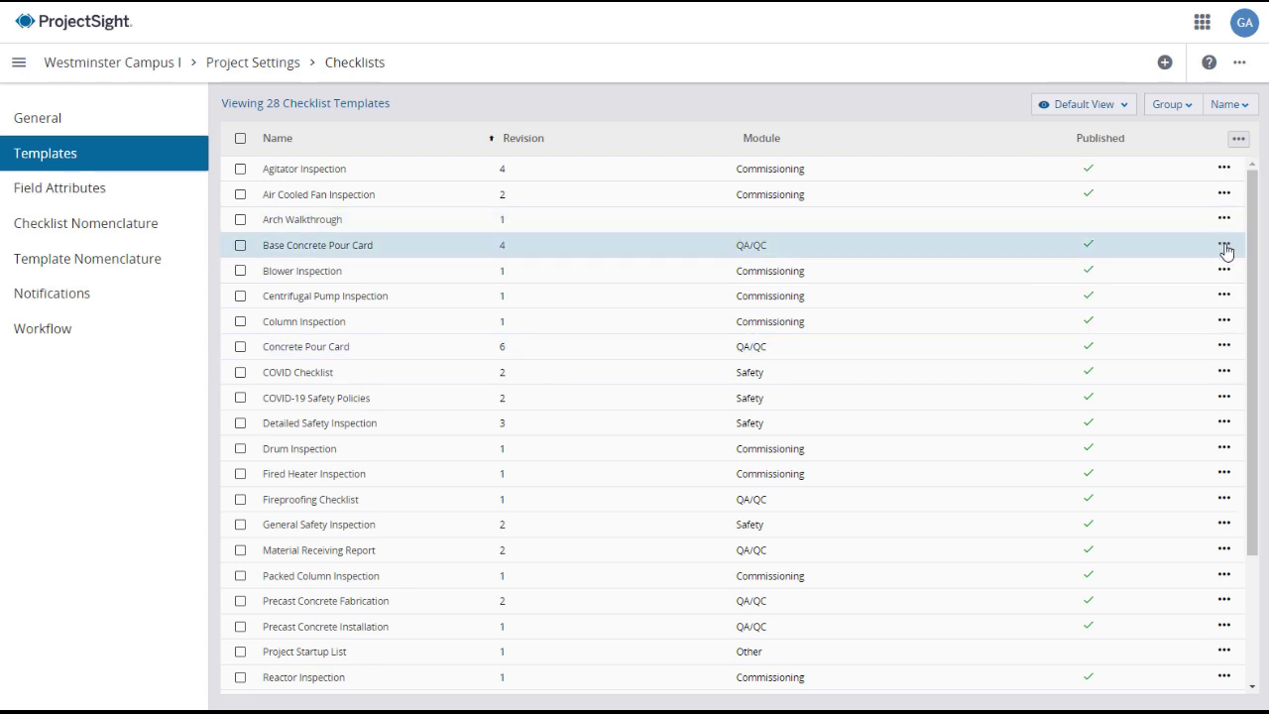
{"action": "left_click", "coordinate": [1224, 246]}
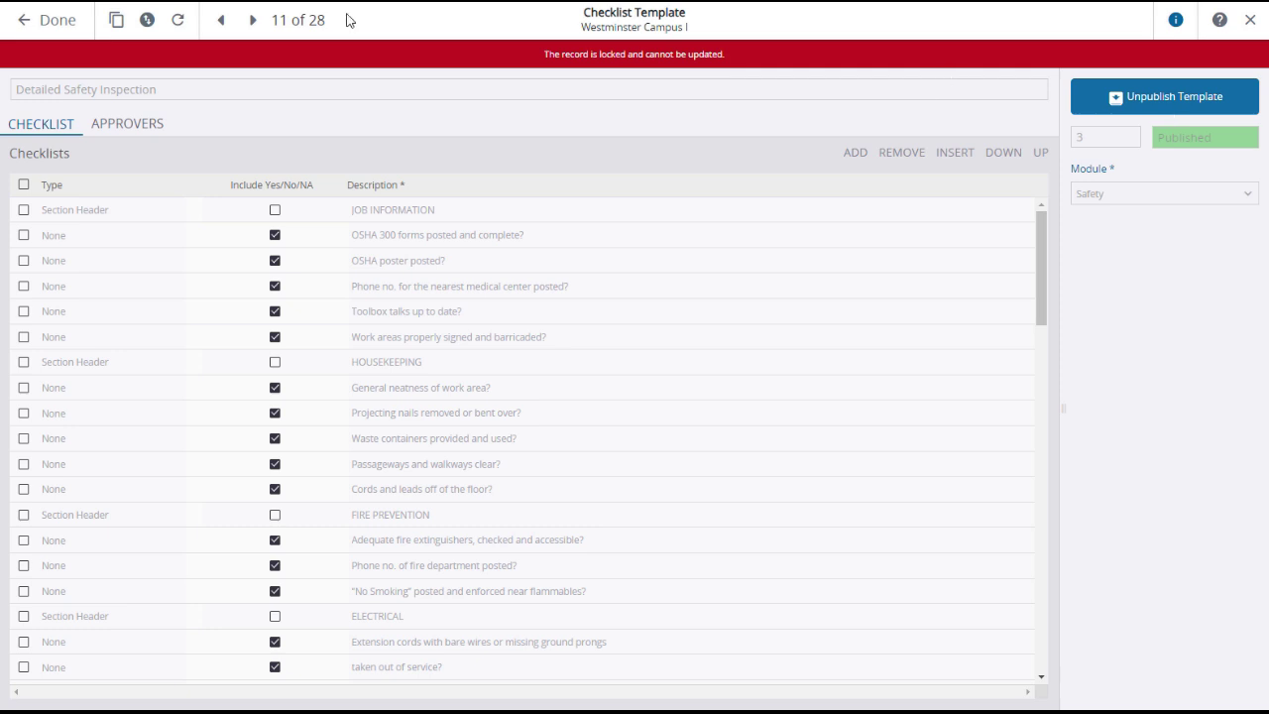
{"action": "left_click", "coordinate": [128, 127]}
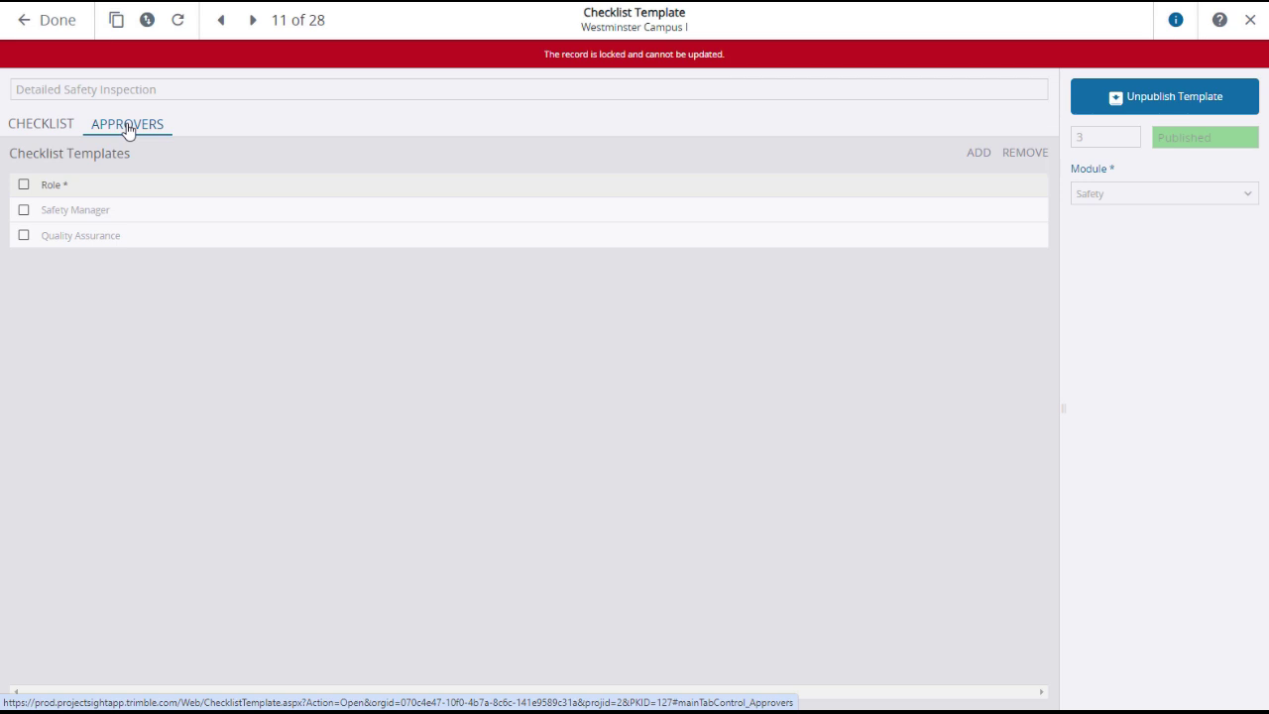
{"action": "left_click", "coordinate": [44, 129]}
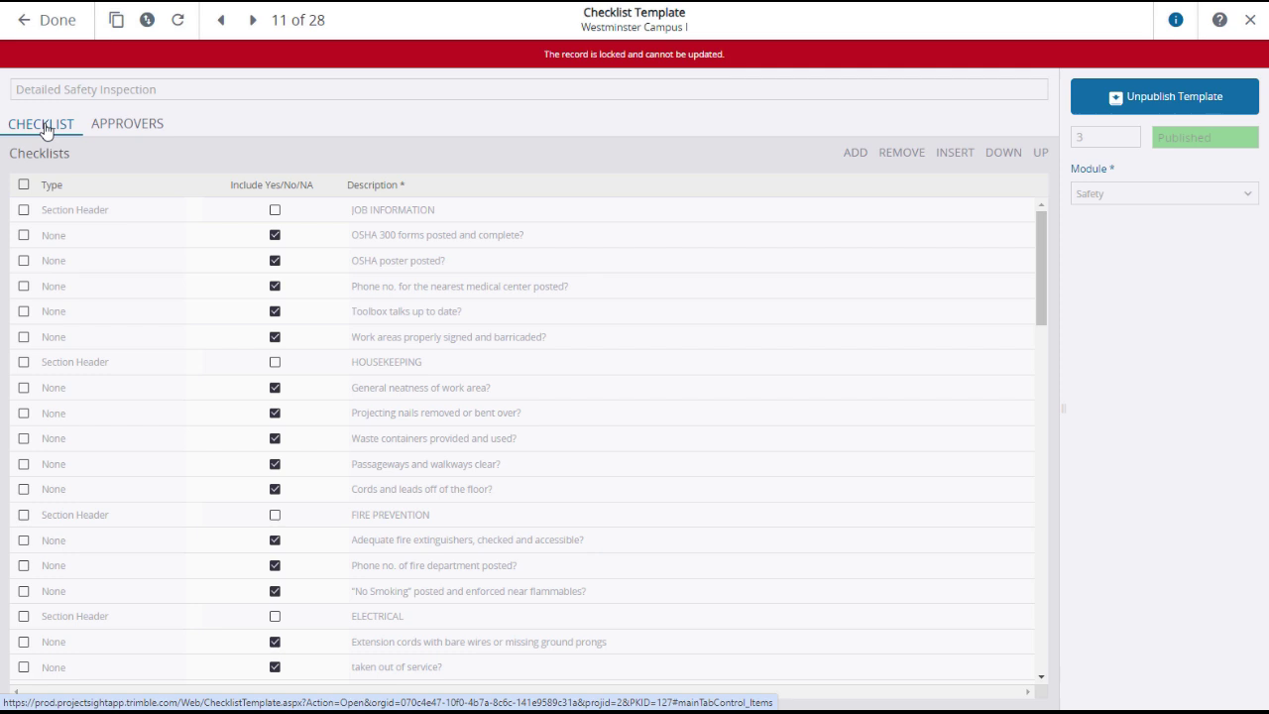
{"action": "left_click", "coordinate": [57, 22]}
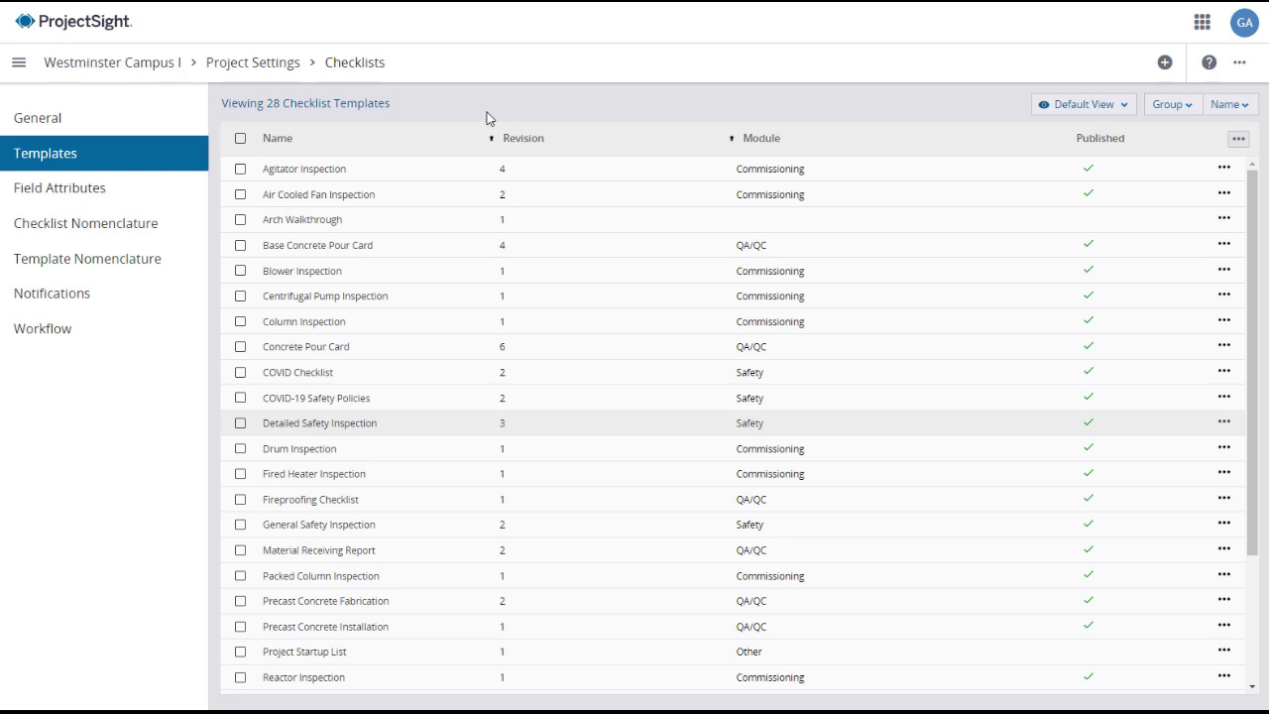
Step: Start a new template, set its module to Other, and add a blank checklist row
{"action": "left_click", "coordinate": [1166, 63]}
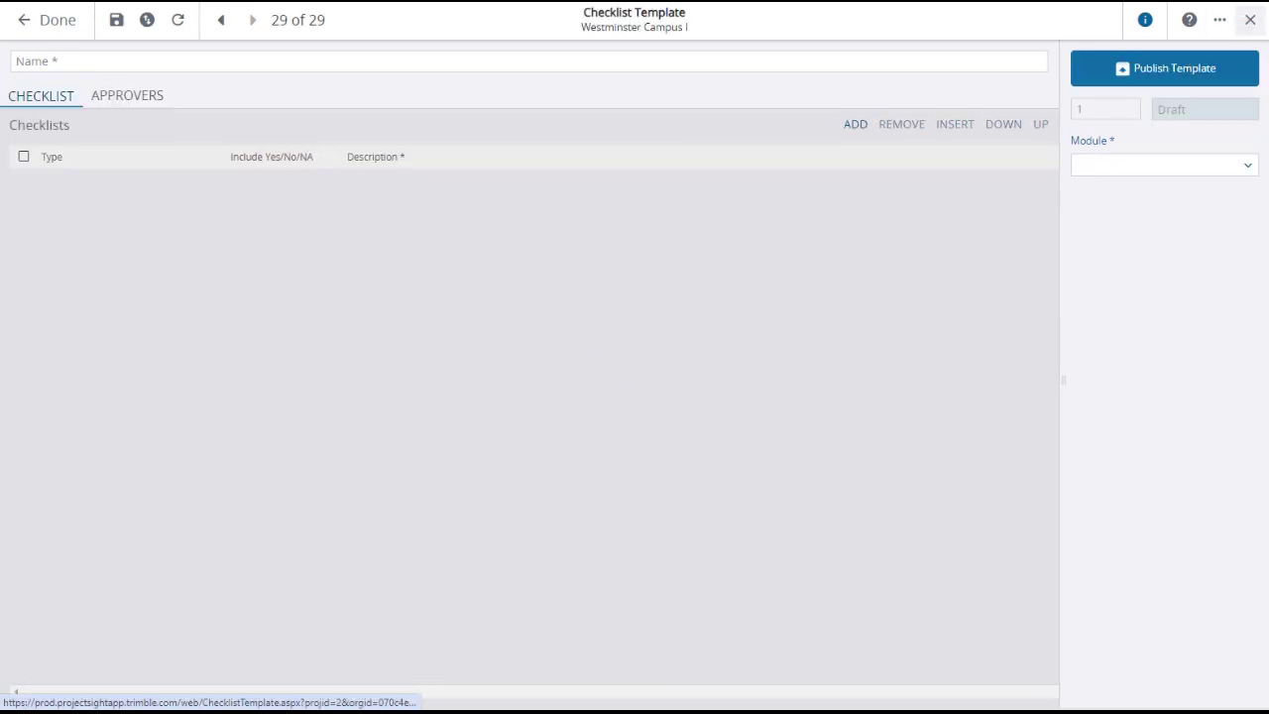
{"action": "left_click", "coordinate": [158, 61]}
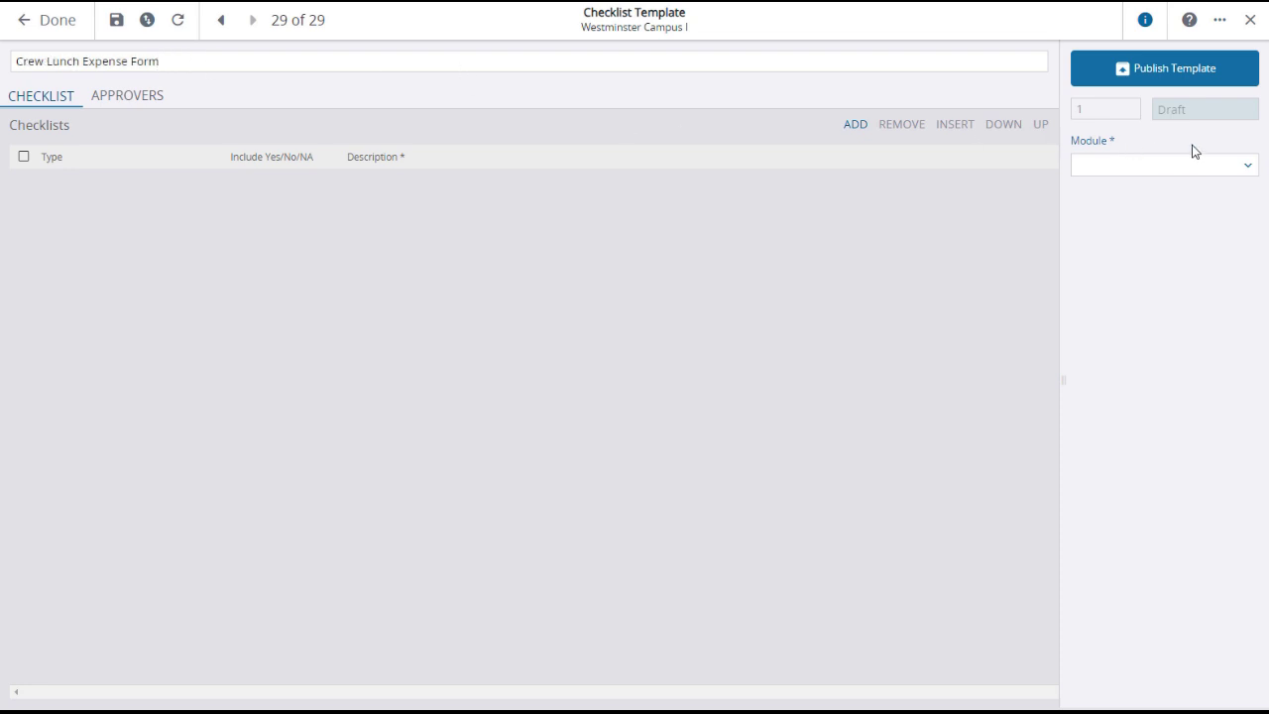
{"action": "left_click", "coordinate": [1243, 168]}
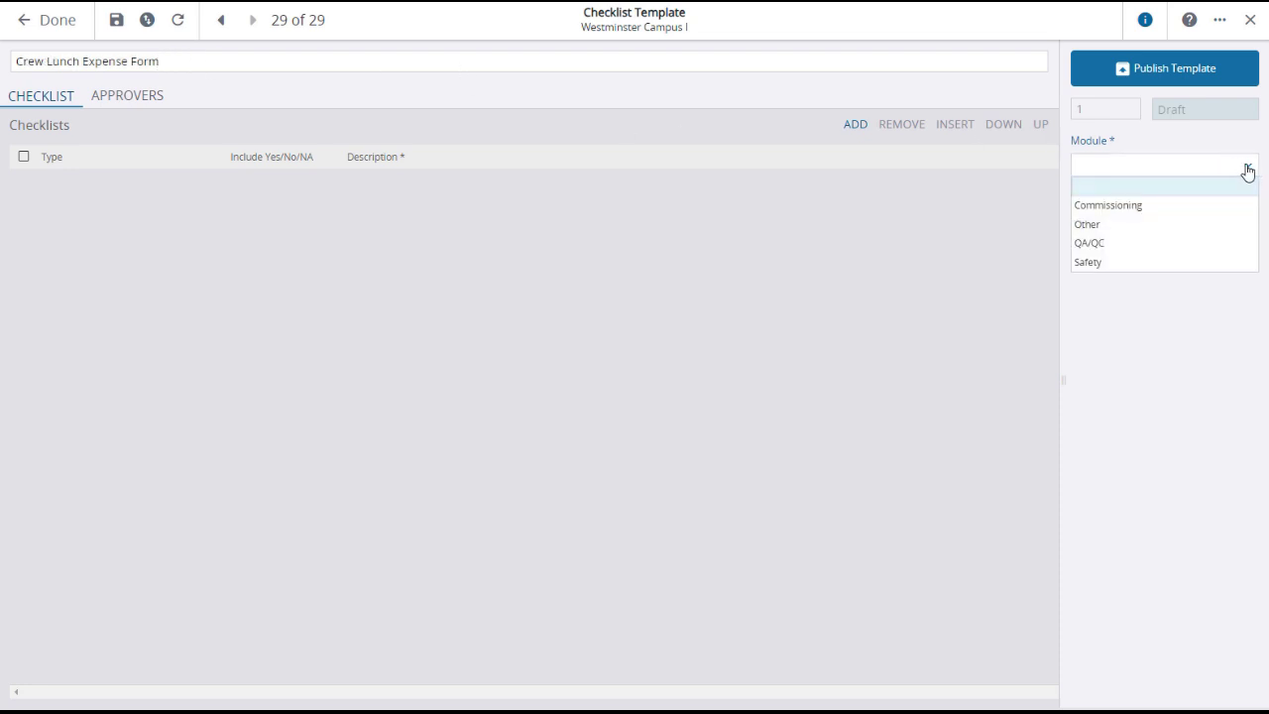
{"action": "left_click", "coordinate": [1191, 226]}
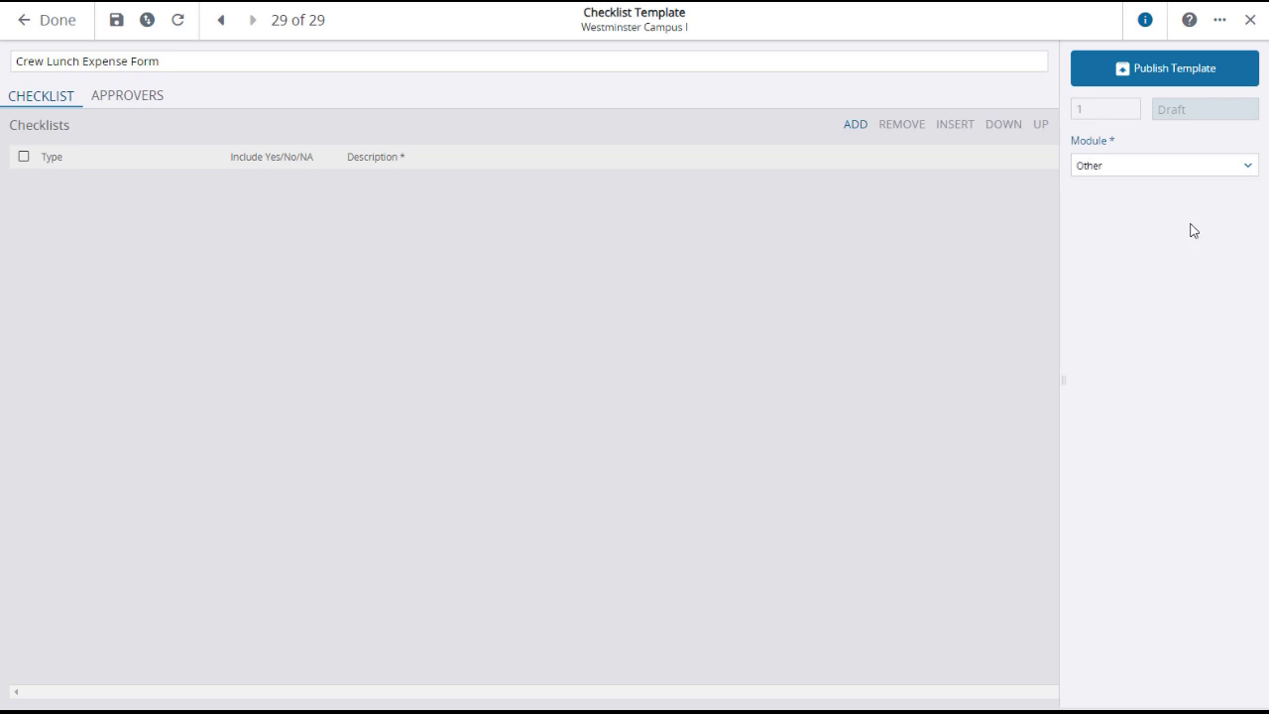
{"action": "left_click", "coordinate": [855, 127]}
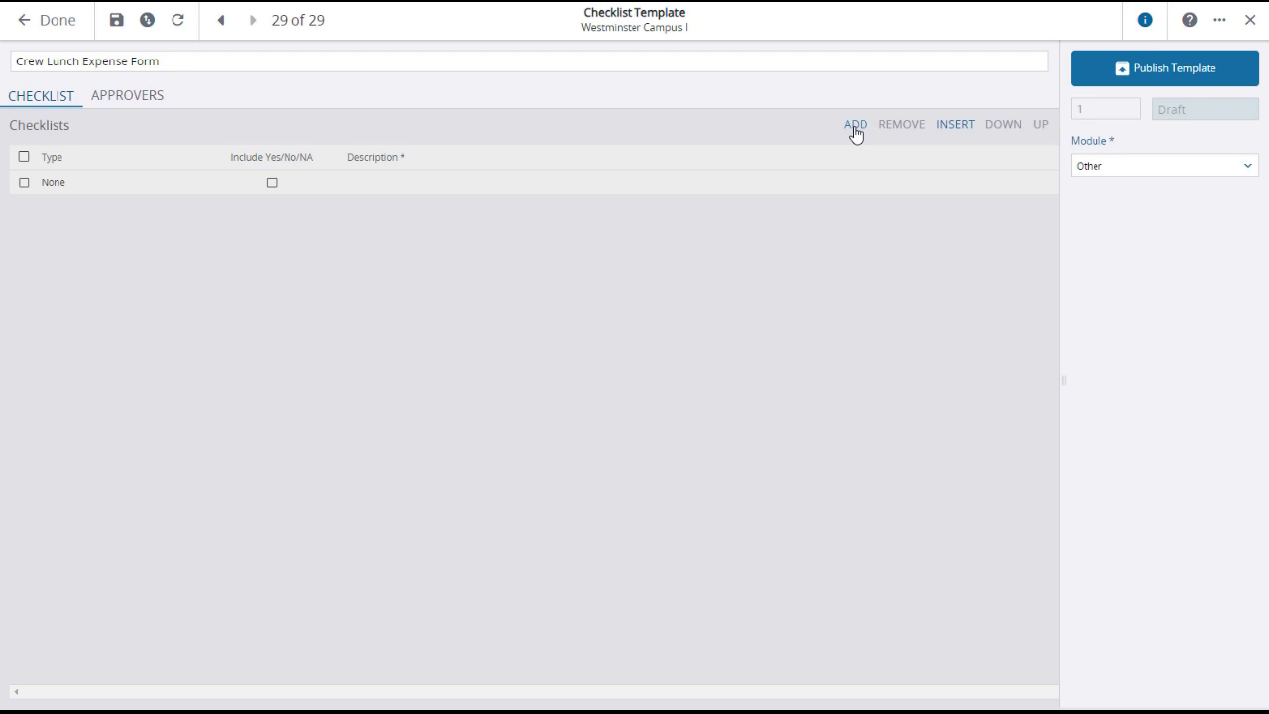
Step: Make the first row a Section Header titled 'GENERAL INFORMATION'
{"action": "left_click", "coordinate": [63, 189]}
{"action": "left_click", "coordinate": [172, 187]}
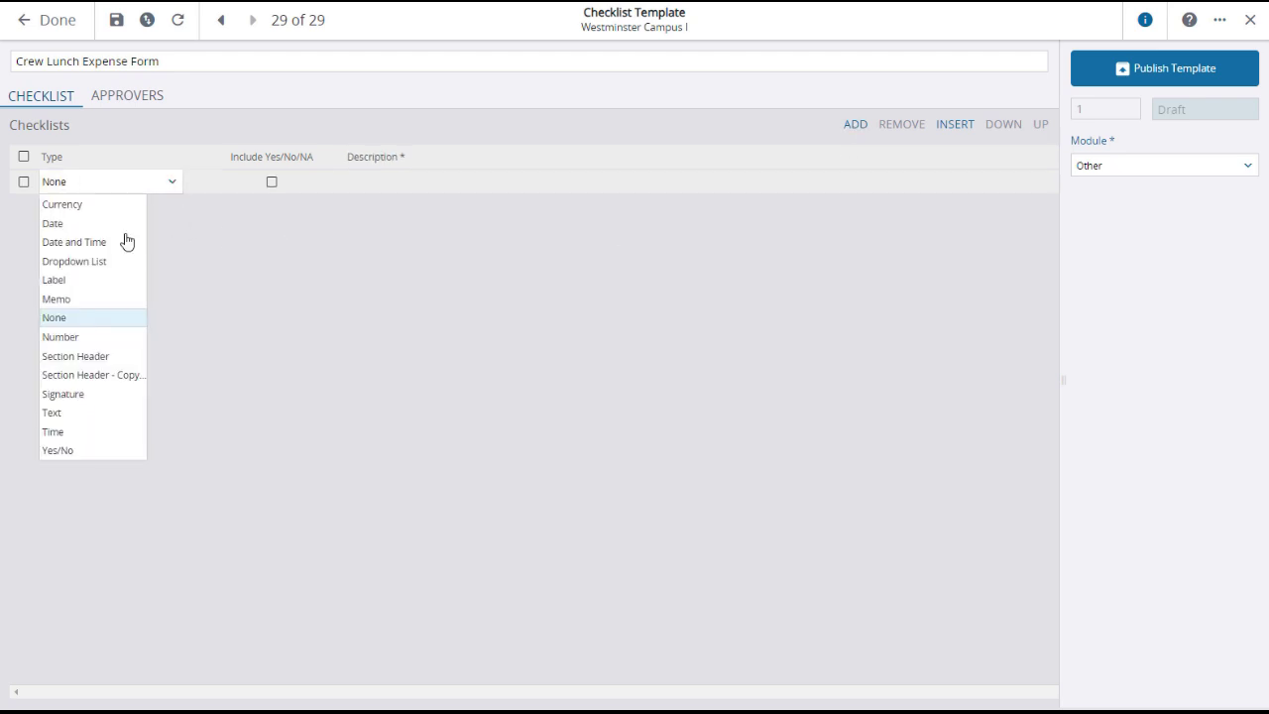
{"action": "left_click", "coordinate": [86, 361]}
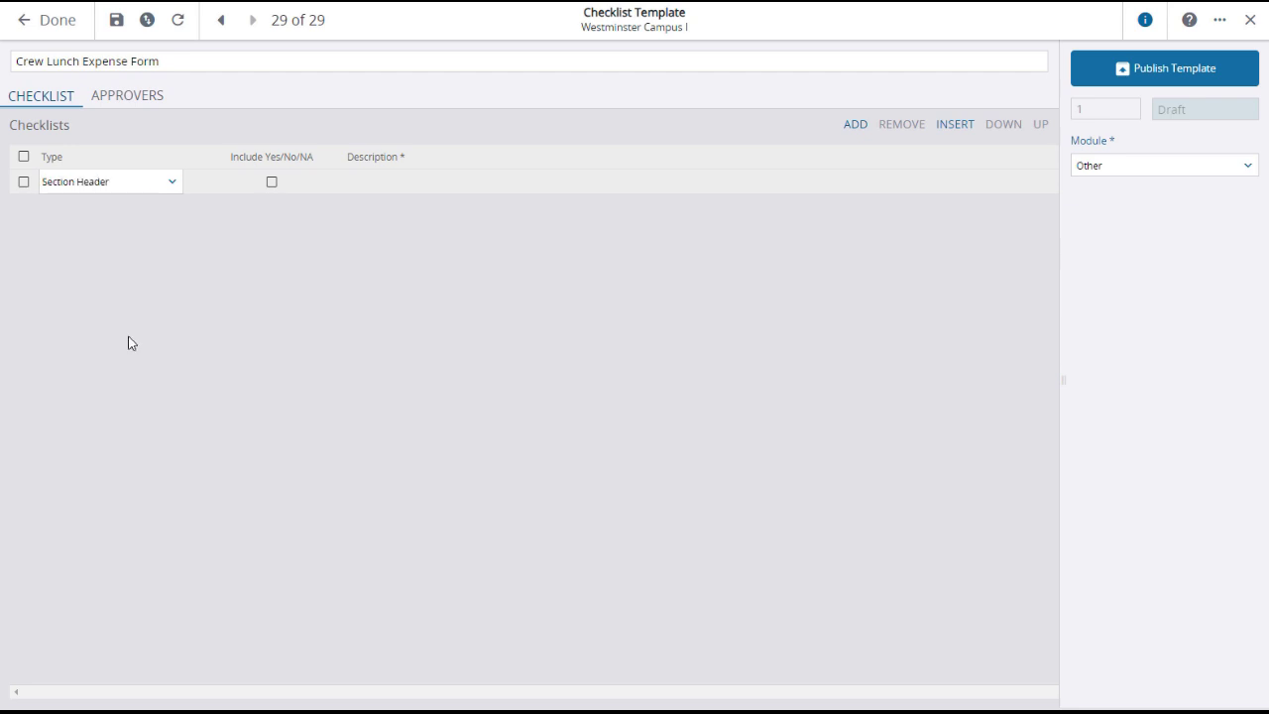
{"action": "left_click", "coordinate": [401, 182]}
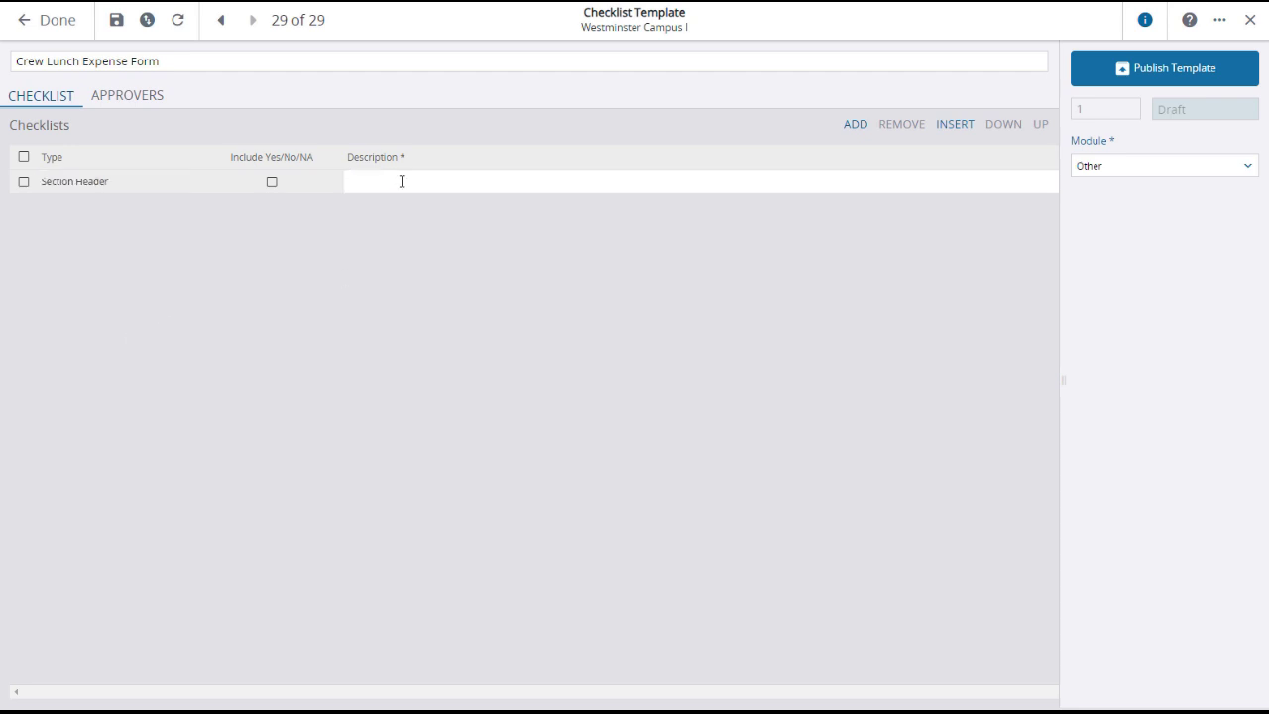
{"action": "type", "text": "GENERAL INFORMATION"}
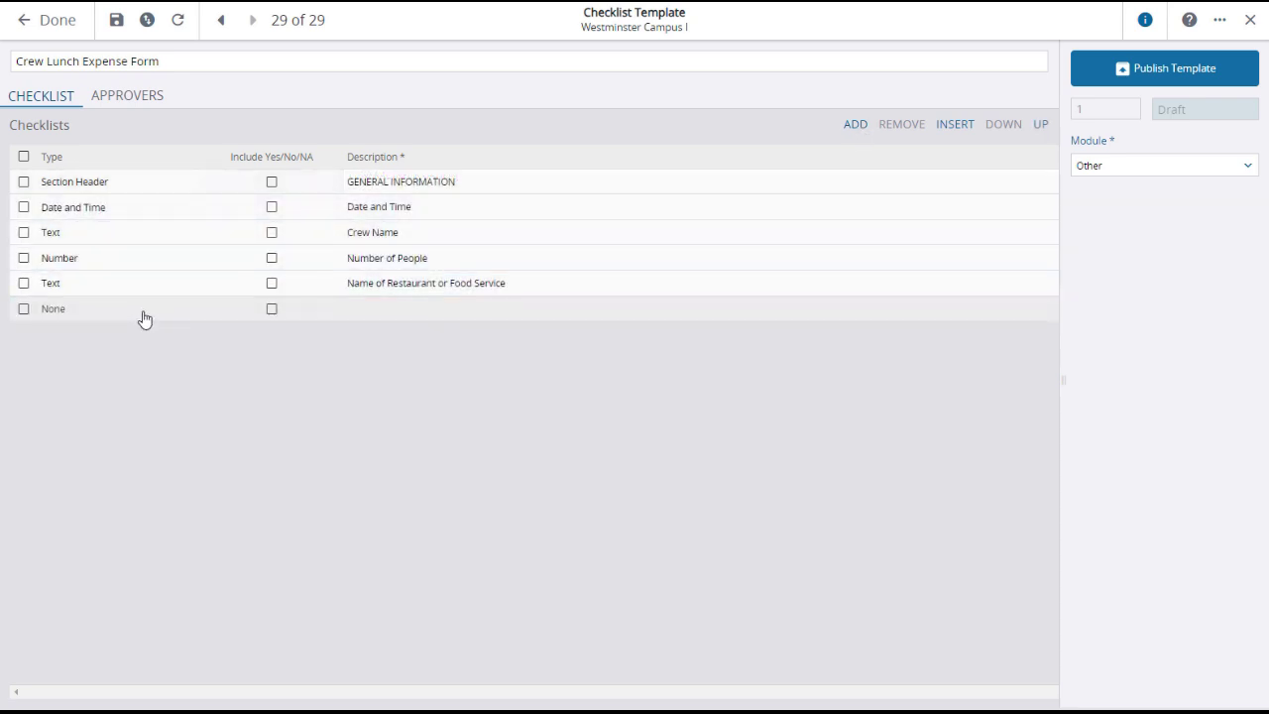
Step: Add a 'Type of Food' Dropdown List question with choice values and Yes/No/NA enabled
{"action": "left_click", "coordinate": [143, 317]}
{"action": "left_click", "coordinate": [174, 312]}
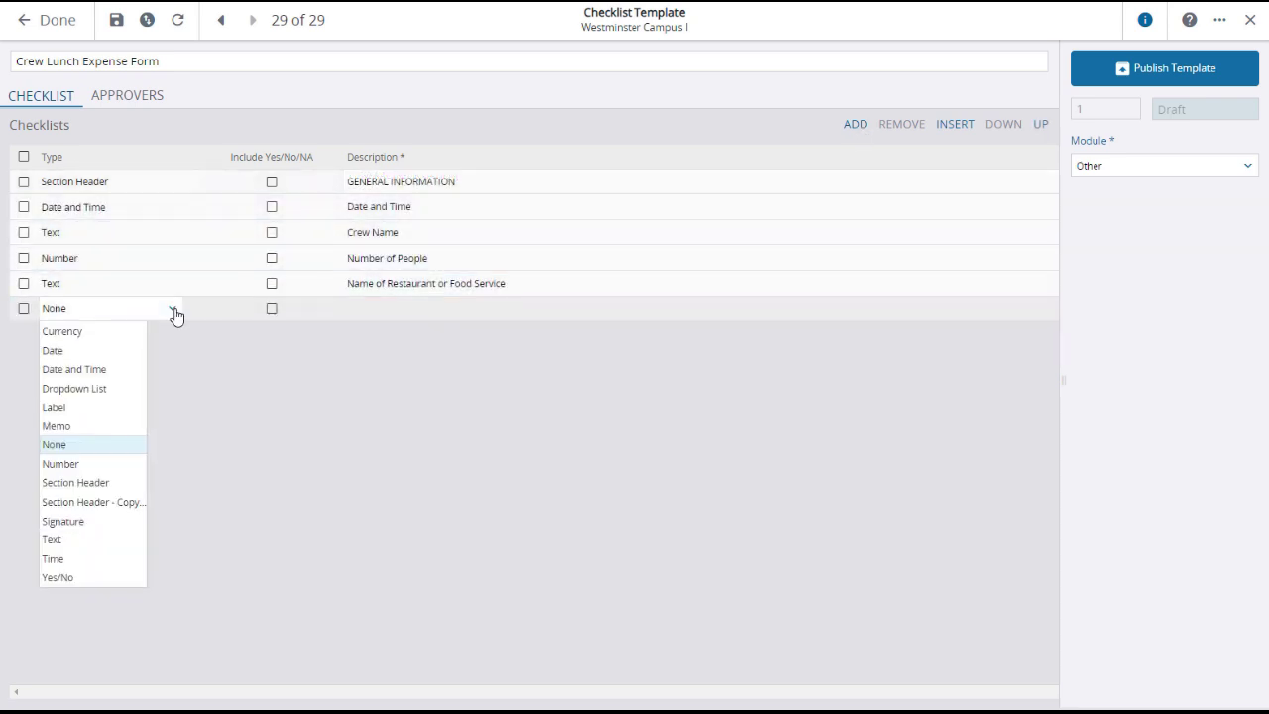
{"action": "left_click", "coordinate": [129, 390]}
{"action": "left_click", "coordinate": [414, 315]}
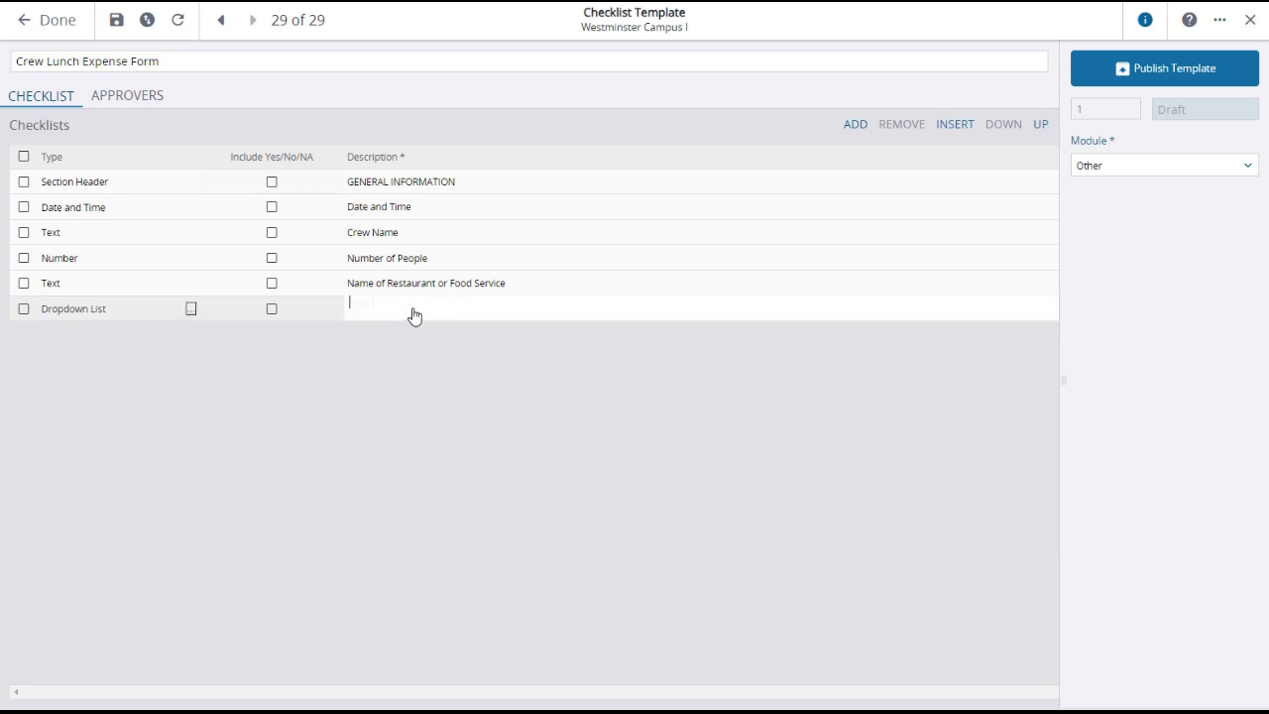
{"action": "type", "text": "Type of Food"}
{"action": "left_click", "coordinate": [192, 312]}
{"action": "left_click", "coordinate": [192, 312]}
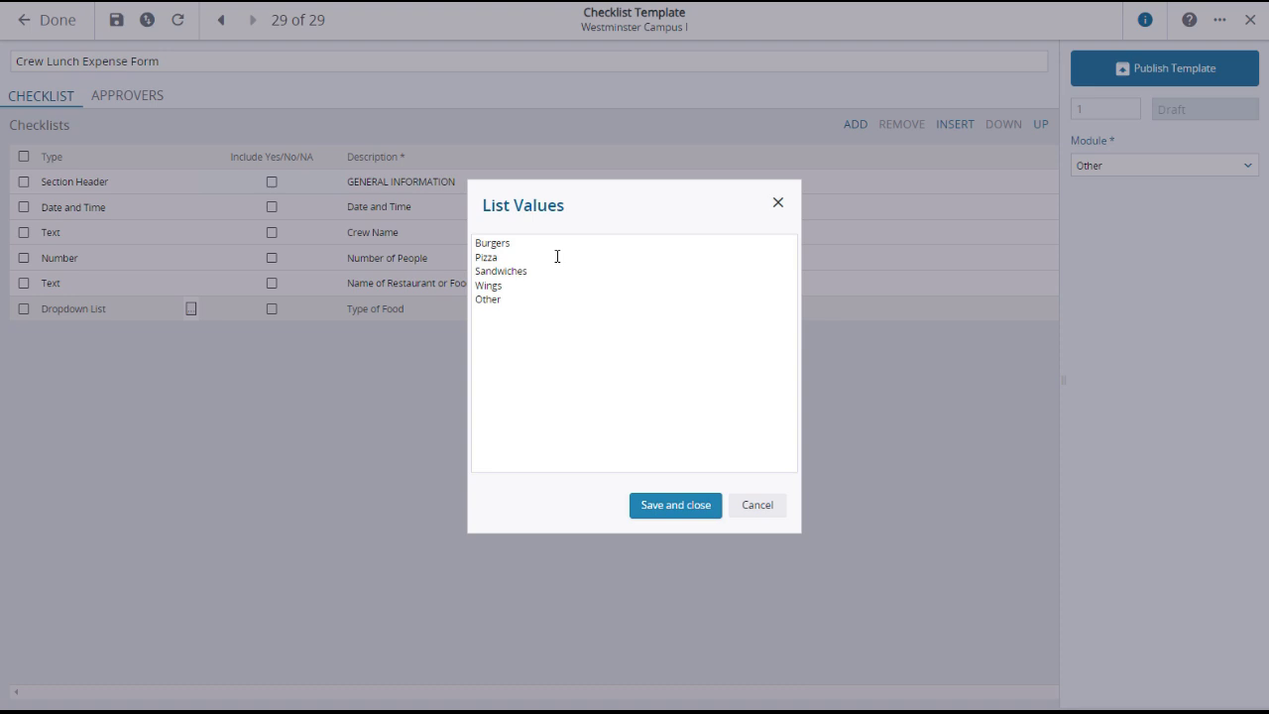
{"action": "left_click", "coordinate": [678, 506]}
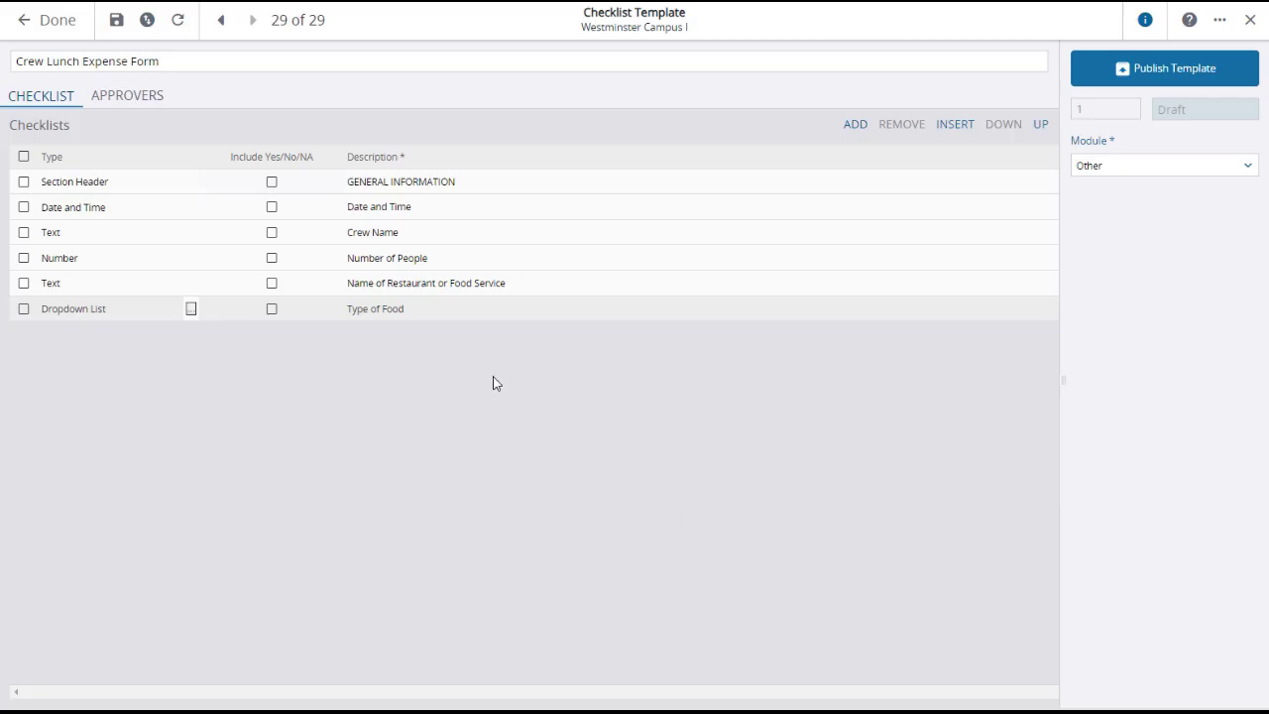
{"action": "left_click", "coordinate": [273, 310]}
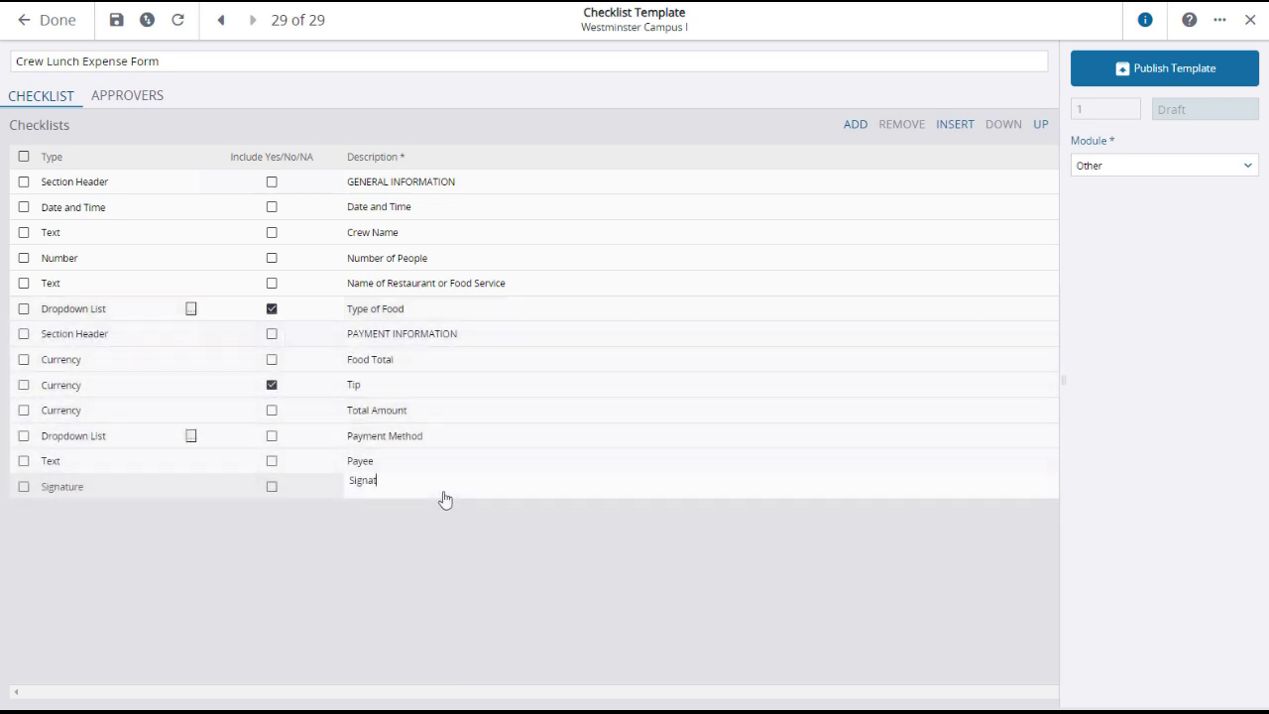
{"action": "type", "text": "ure"}
Step: Add an approver row with the Project Manager role on the Approvers tab
{"action": "left_click", "coordinate": [134, 99]}
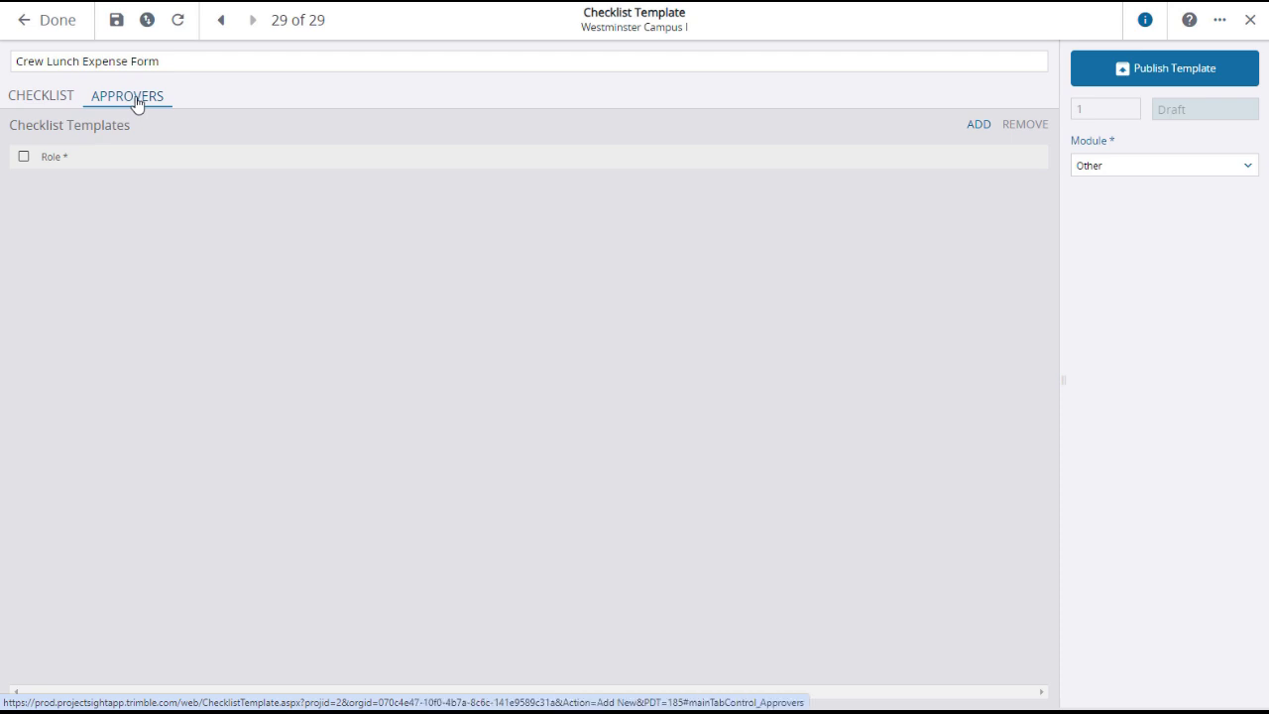
{"action": "left_click", "coordinate": [979, 129]}
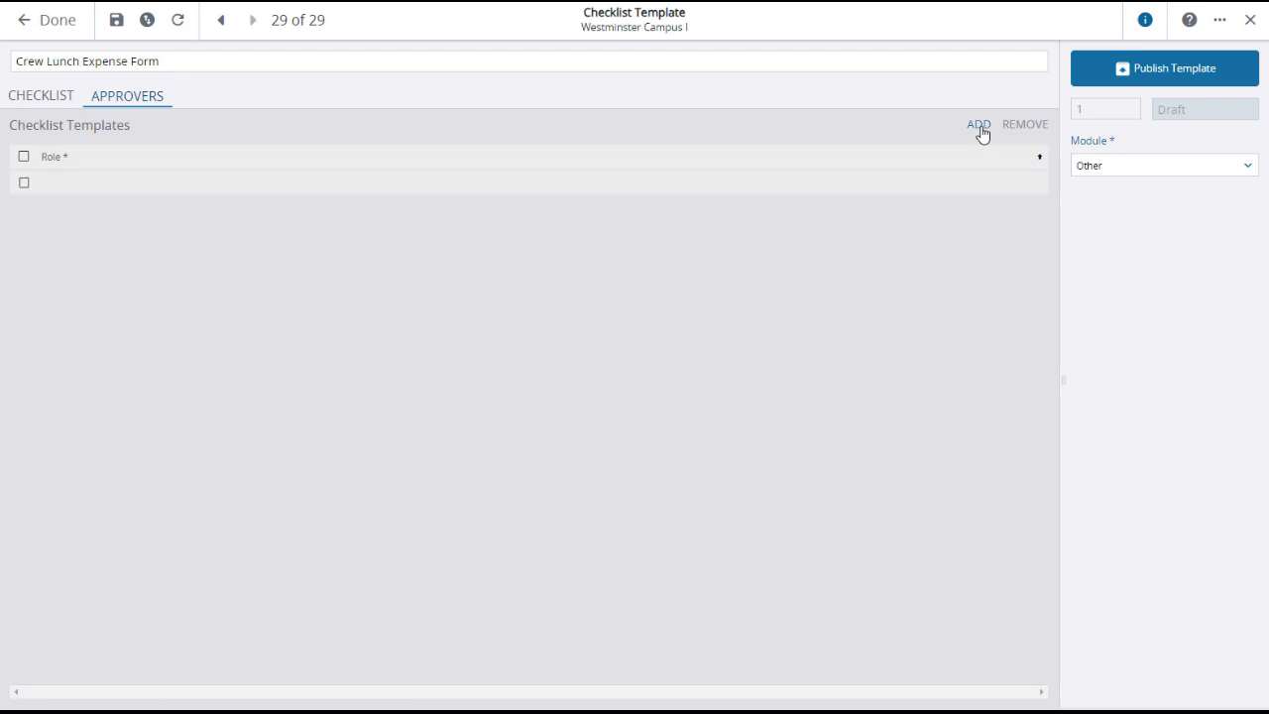
{"action": "left_click", "coordinate": [146, 189]}
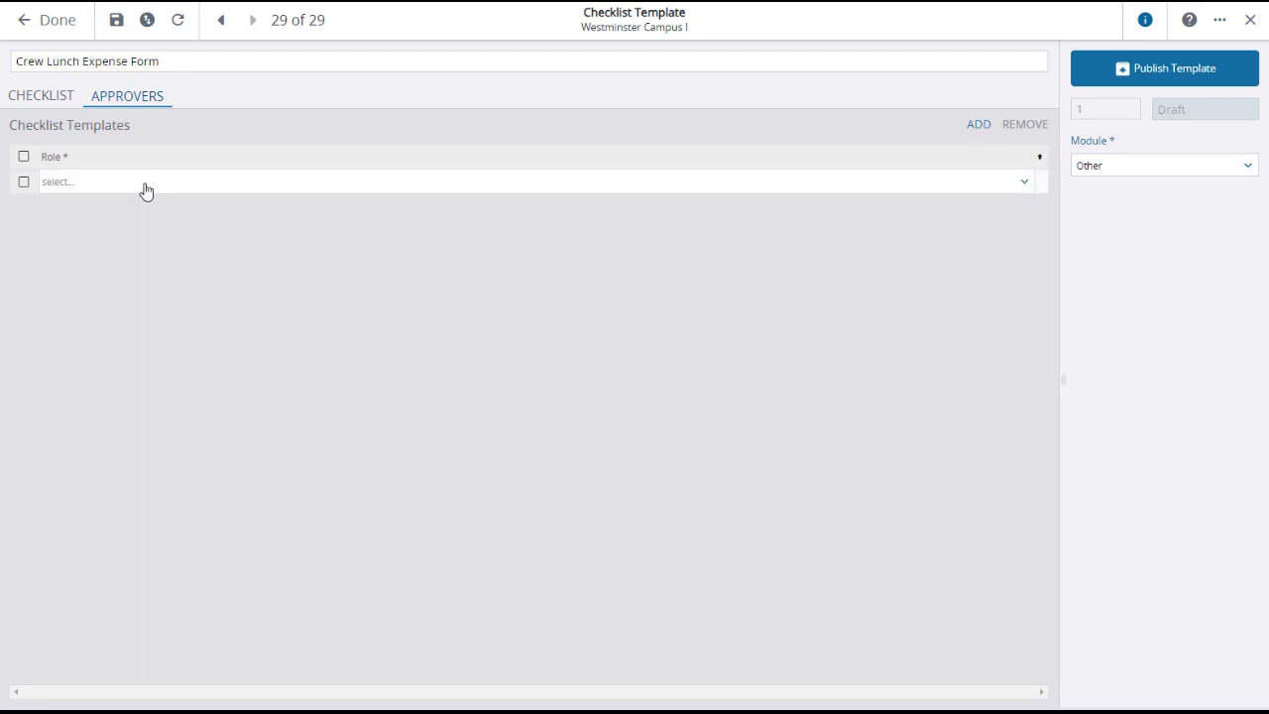
{"action": "left_click", "coordinate": [1024, 185]}
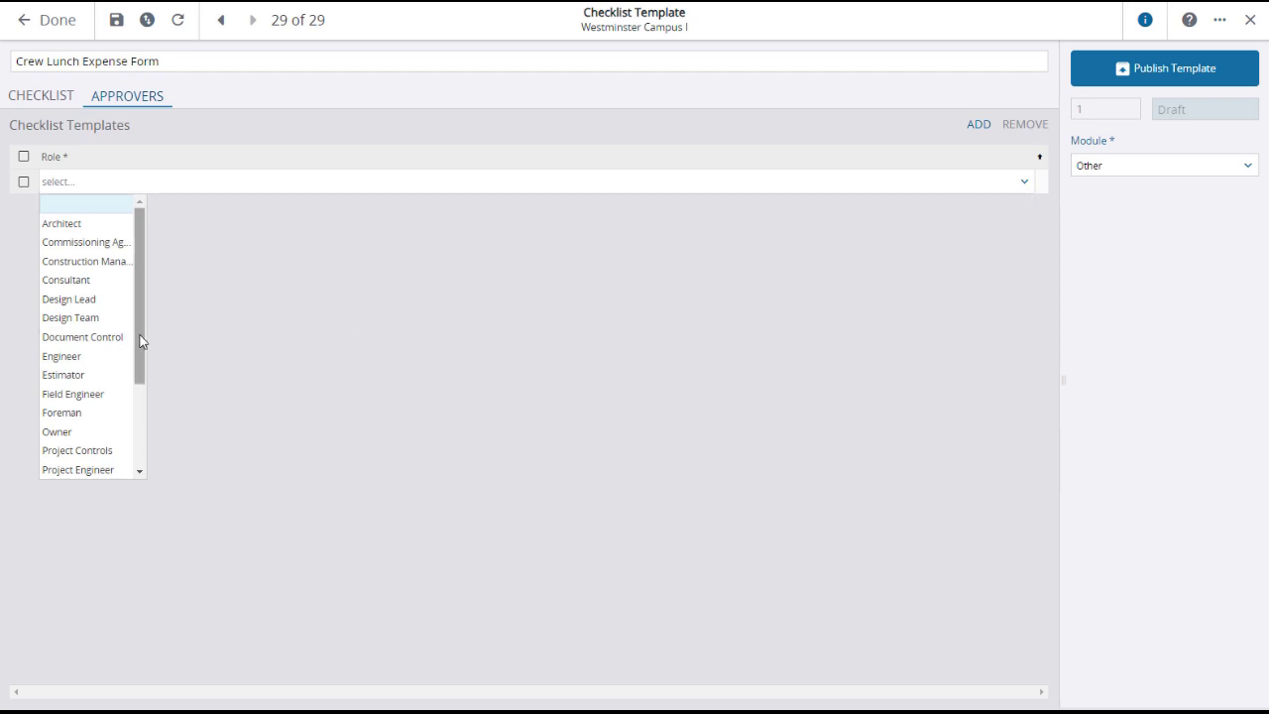
{"action": "left_click_drag", "start_coordinate": [142, 340], "coordinate": [138, 406]}
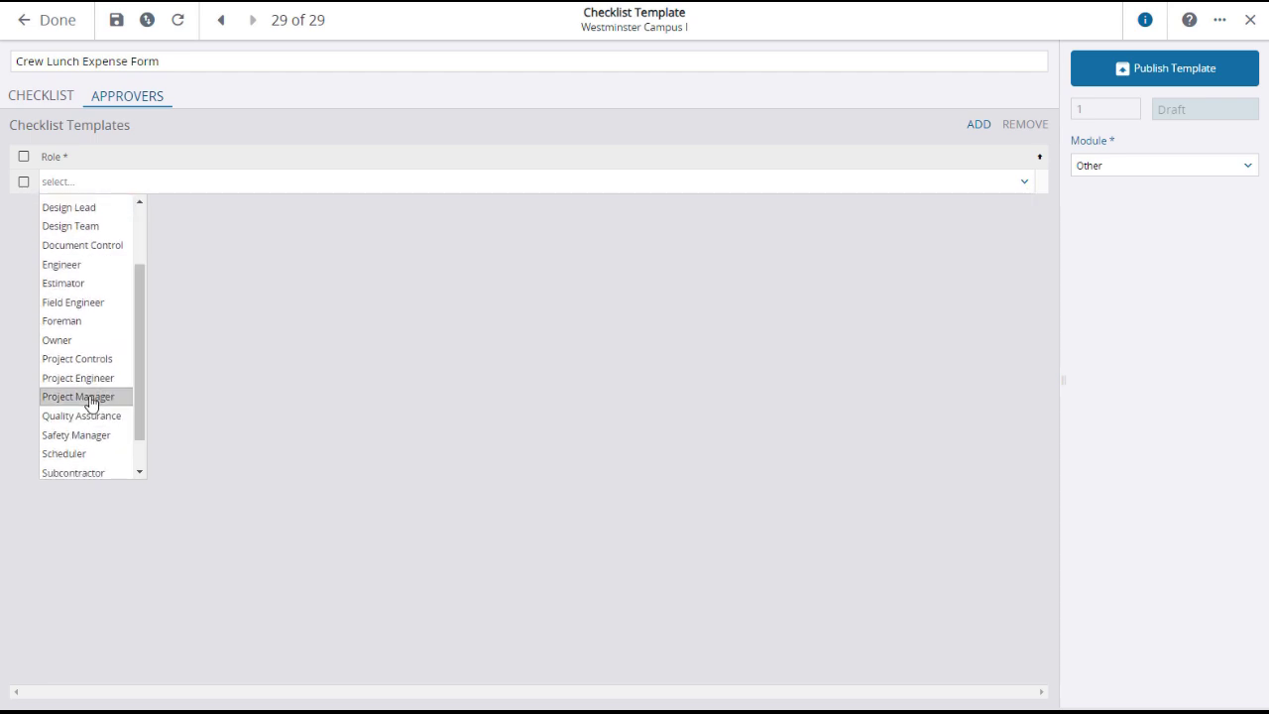
{"action": "left_click", "coordinate": [92, 400]}
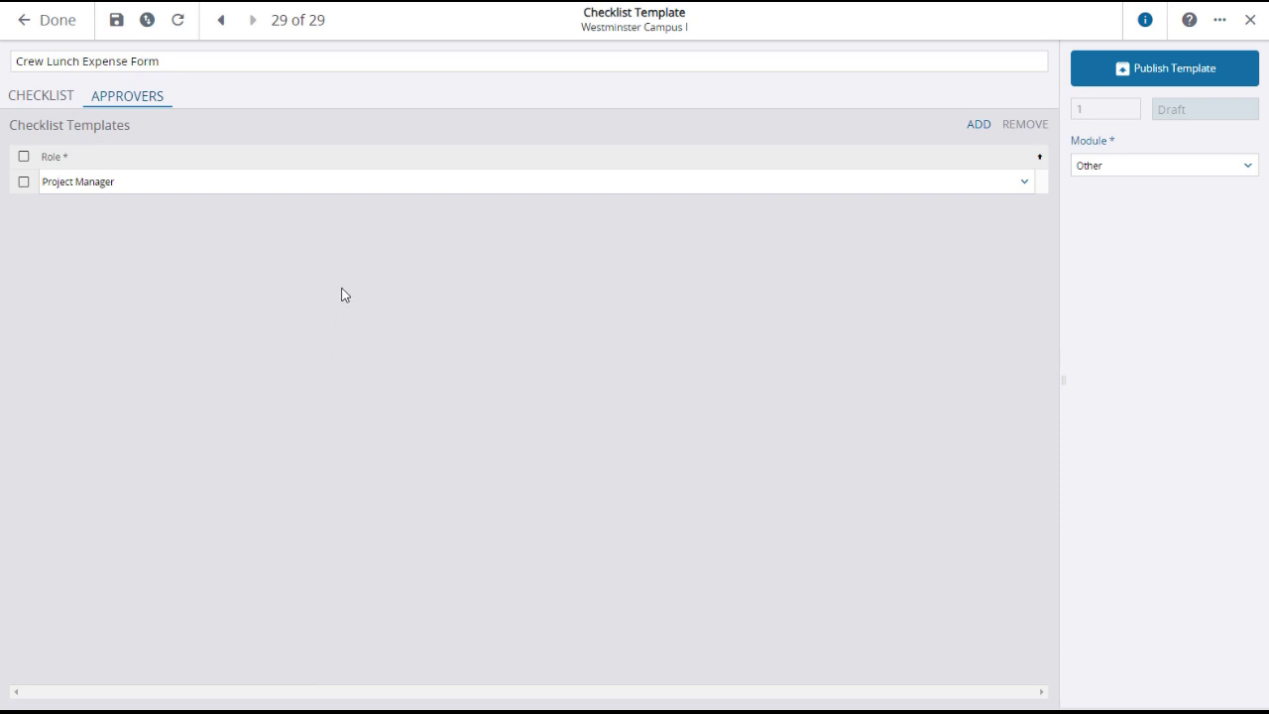
Step: Publish the Crew Lunch Expense Form template from the Checklist tab and confirm
{"action": "left_click", "coordinate": [39, 99]}
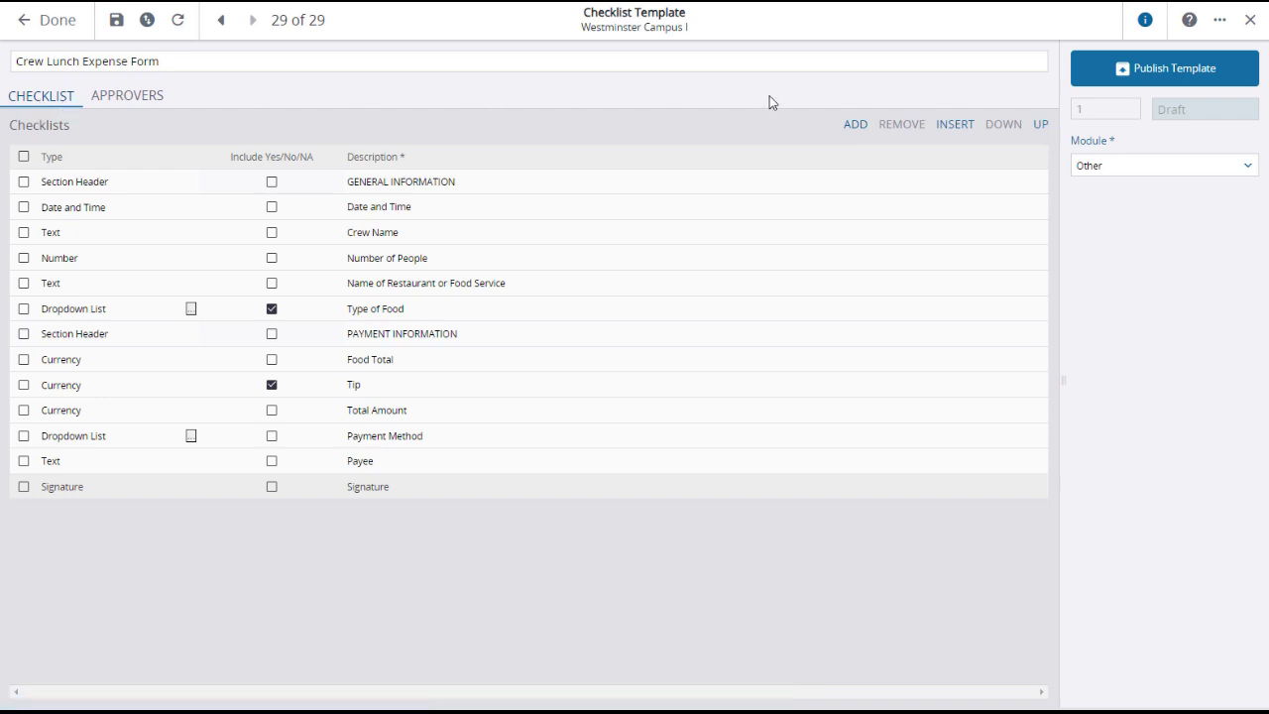
{"action": "left_click", "coordinate": [1177, 76]}
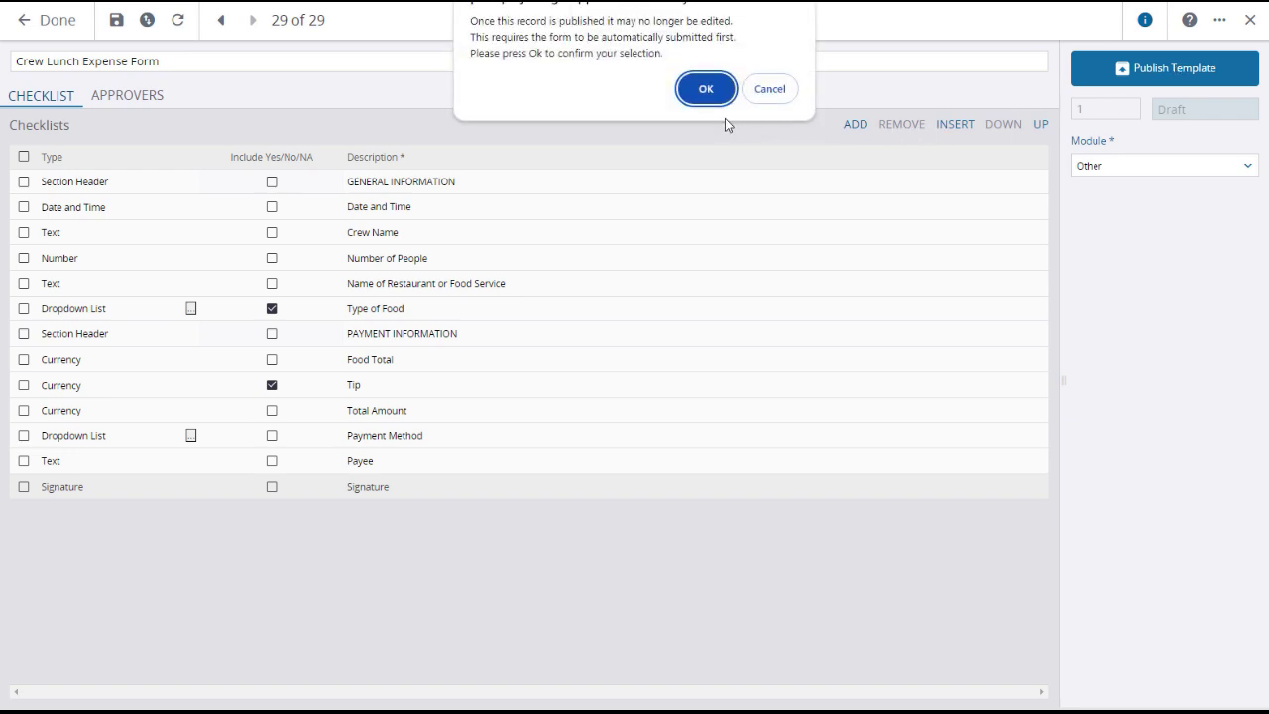
{"action": "left_click", "coordinate": [705, 90]}
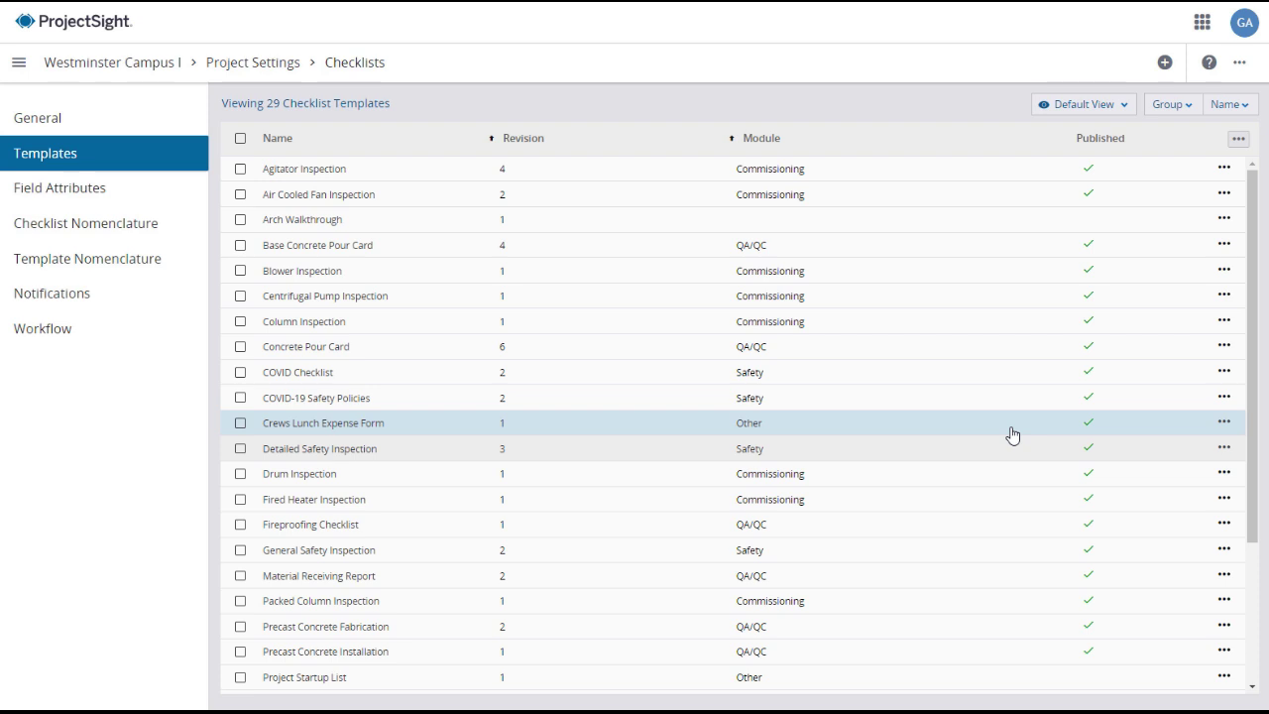
Step: Open the Crews Lunch Expense Form row in the Checklist Templates list
{"action": "left_click", "coordinate": [443, 433]}
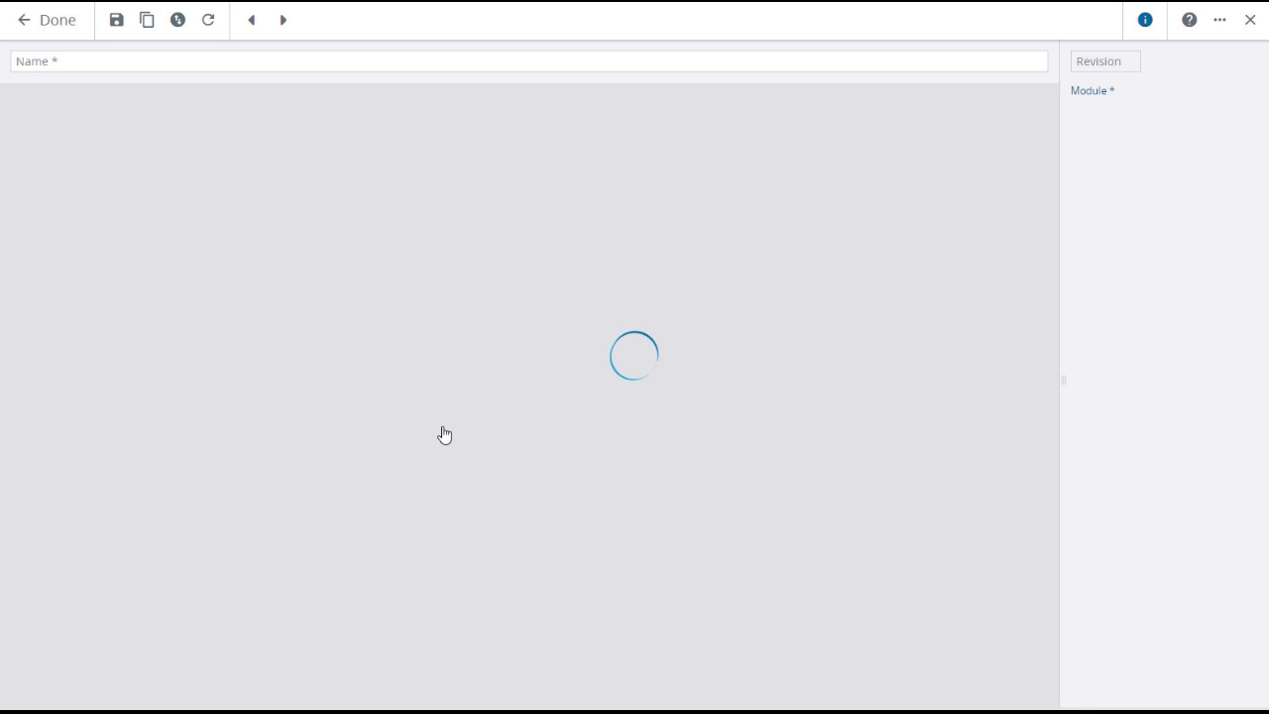